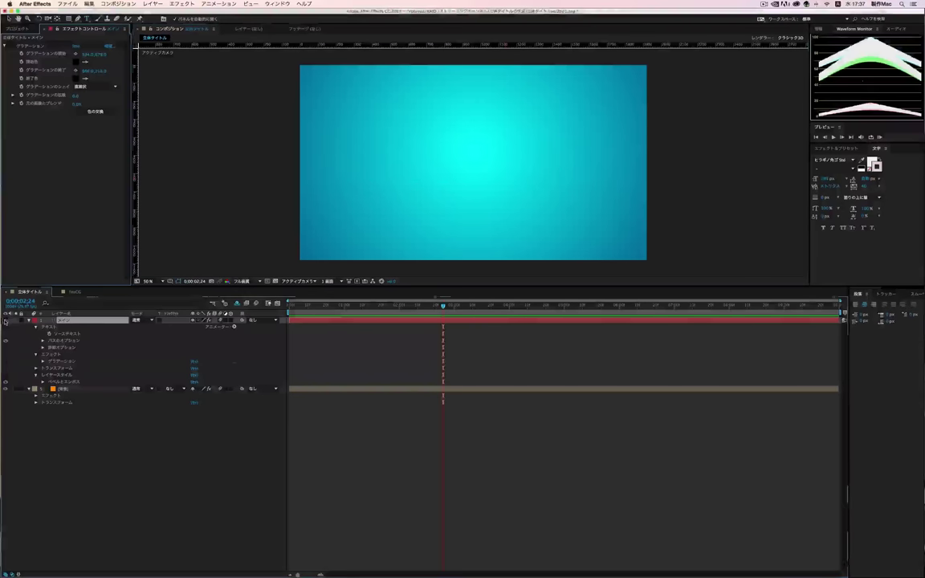
# Step: Check the background's gradient, then switch off the Gradient Ramp on the DENPO-ZI text so it renders black
pyautogui.click(68, 388)
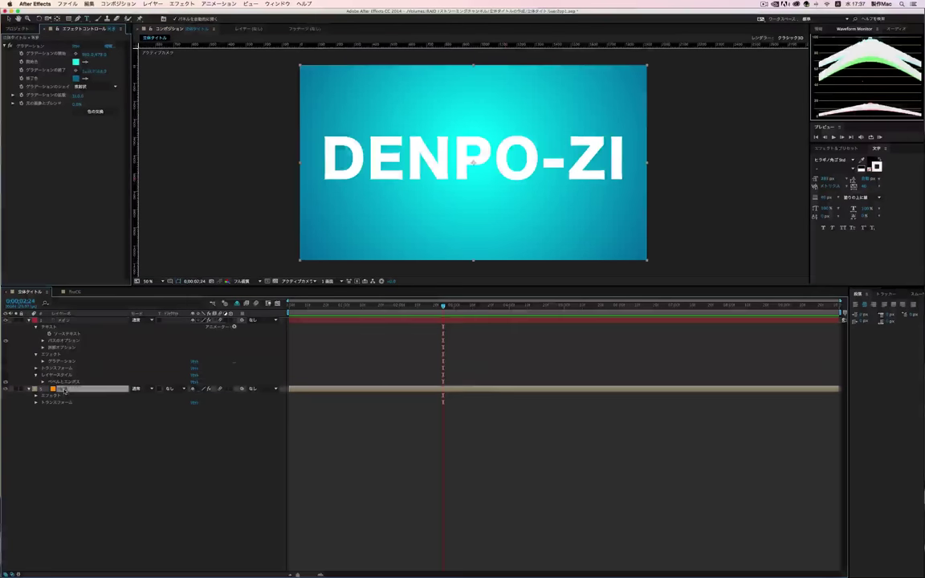
pyautogui.click(32, 46)
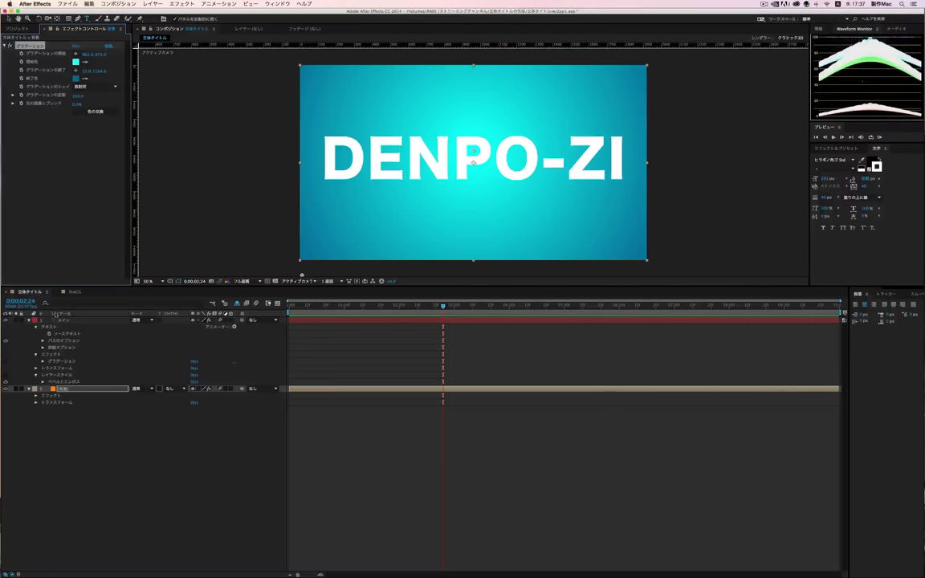
pyautogui.click(63, 320)
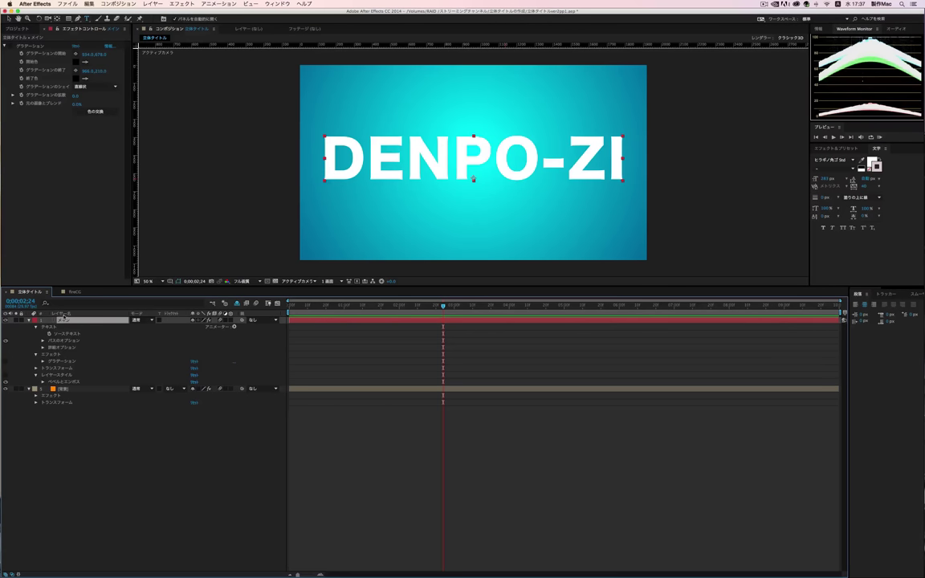
pyautogui.click(11, 45)
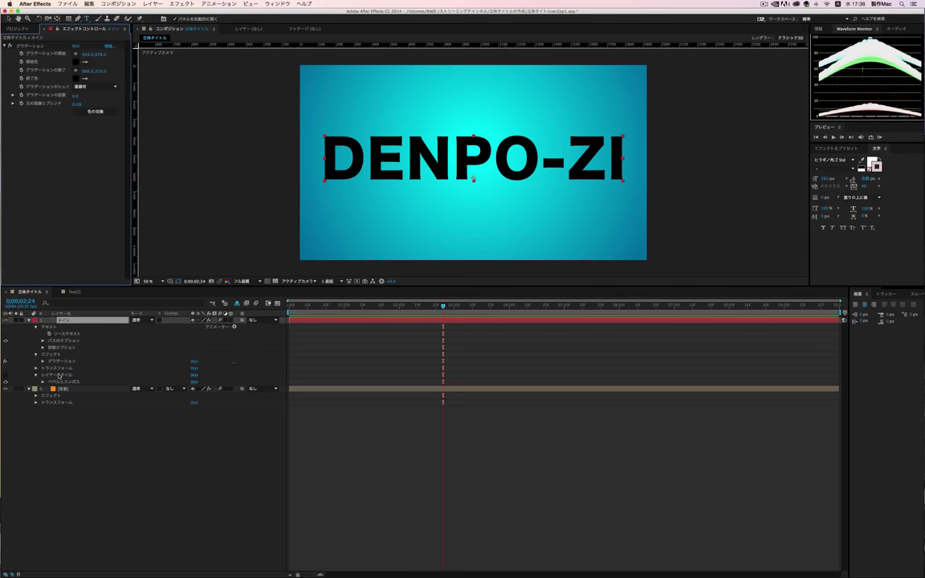
# Step: Expand the title's Layer Styles to reveal the Bevel and Emboss properties
pyautogui.click(59, 375)
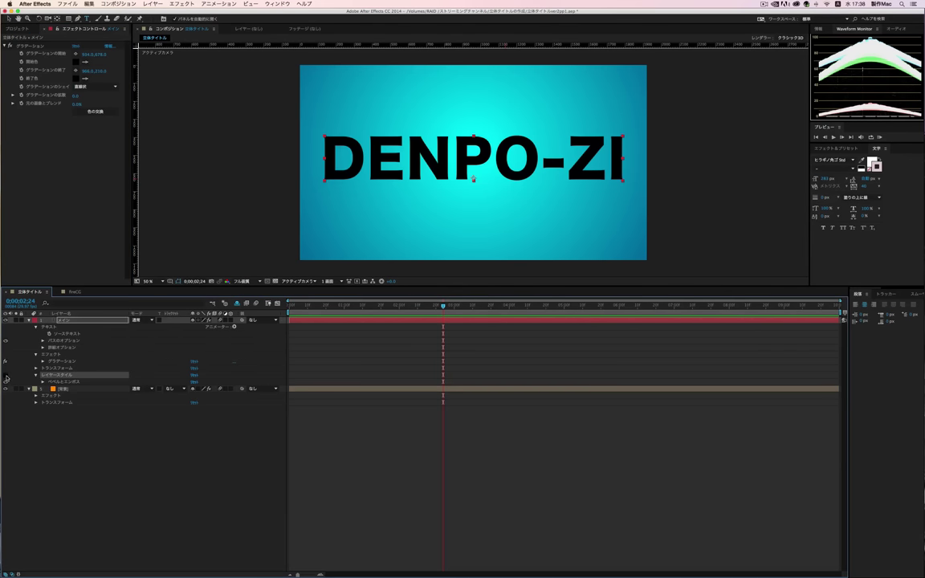
pyautogui.click(51, 383)
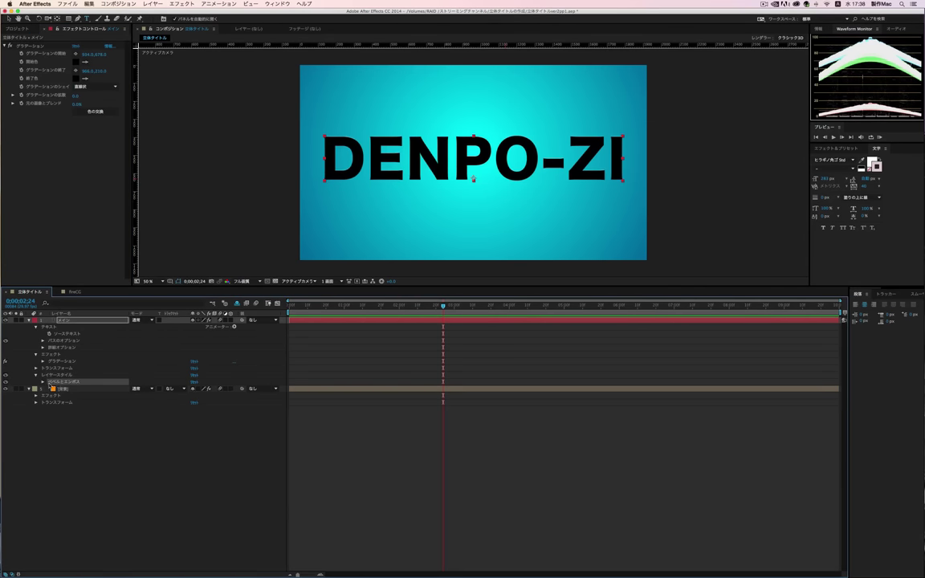
pyautogui.click(43, 382)
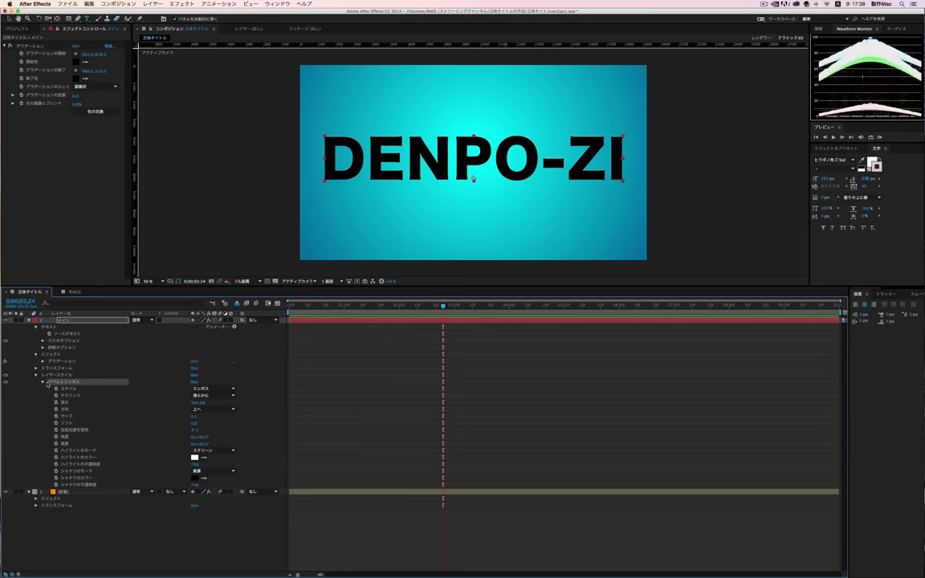
pyautogui.click(188, 3)
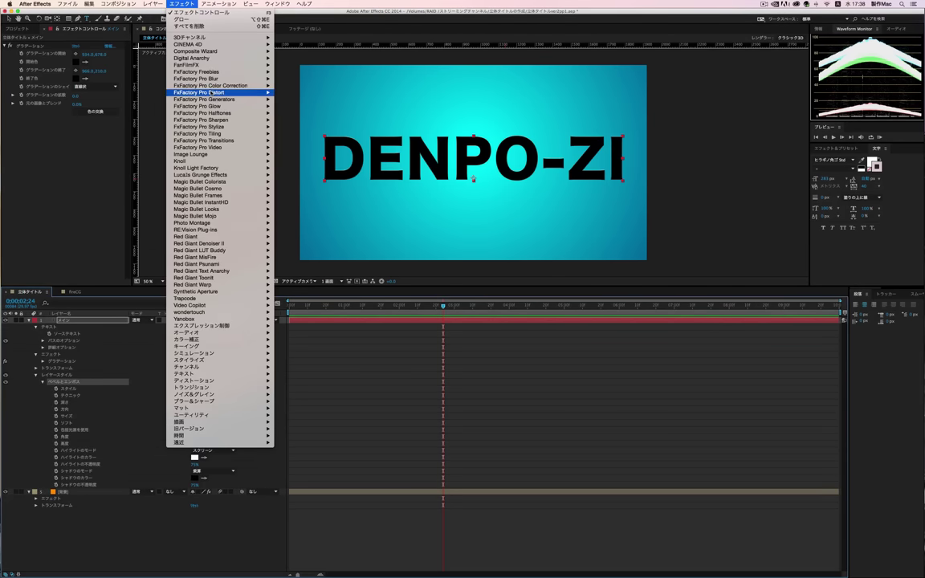
pyautogui.moveTo(152, 4)
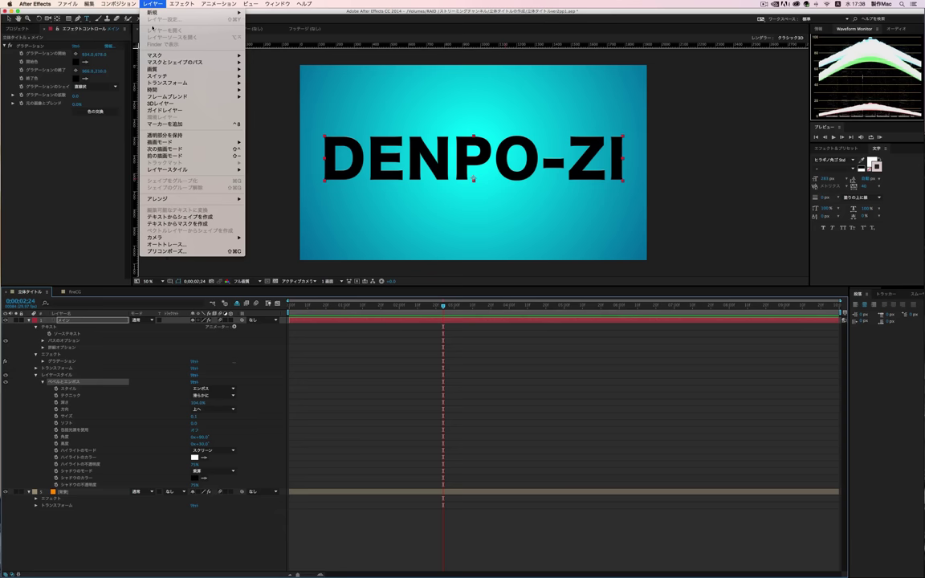
pyautogui.moveTo(224, 170)
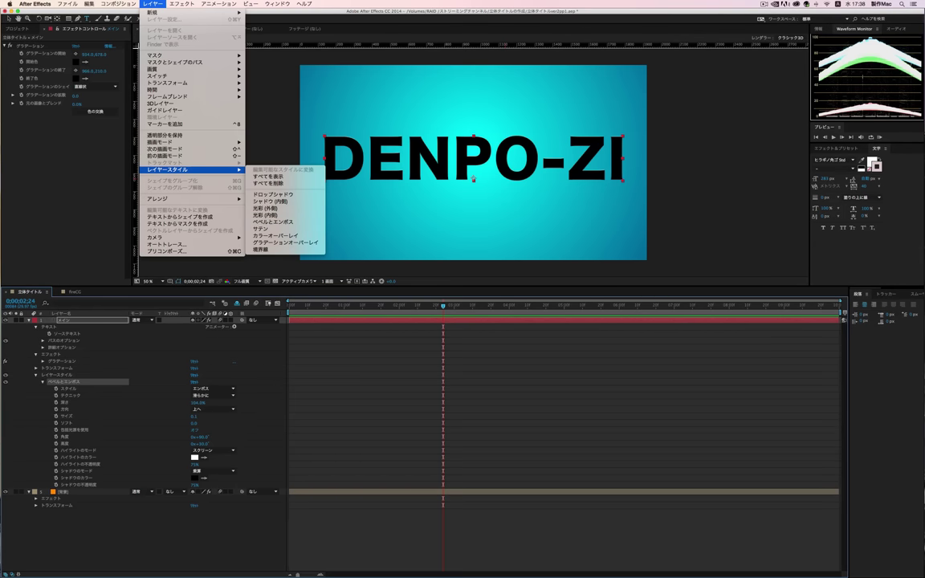
pyautogui.click(98, 370)
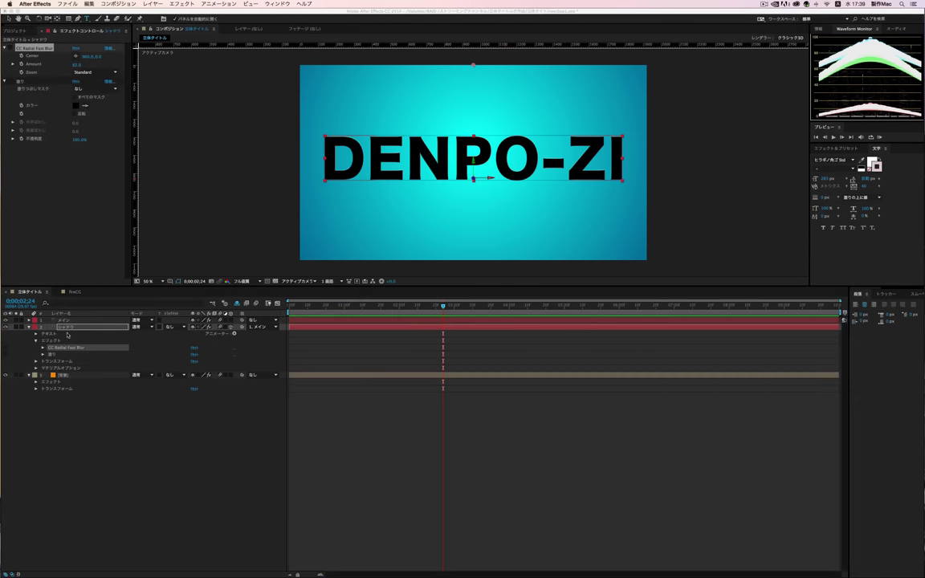
# Step: Rename the duplicate layer シャドウ and switch on its CC Radial Fast Blur
pyautogui.click(69, 327)
pyautogui.press('Return')
pyautogui.click(11, 48)
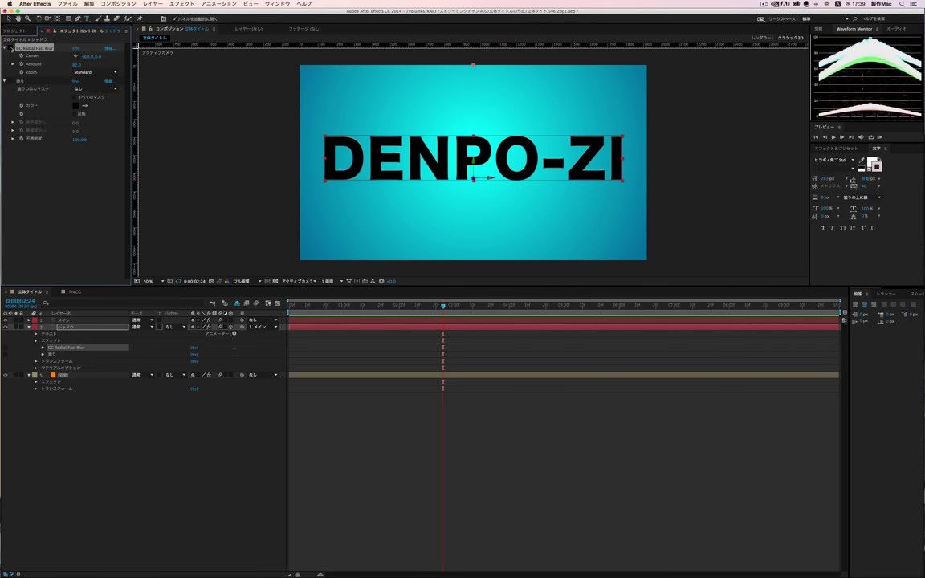
pyautogui.click(11, 47)
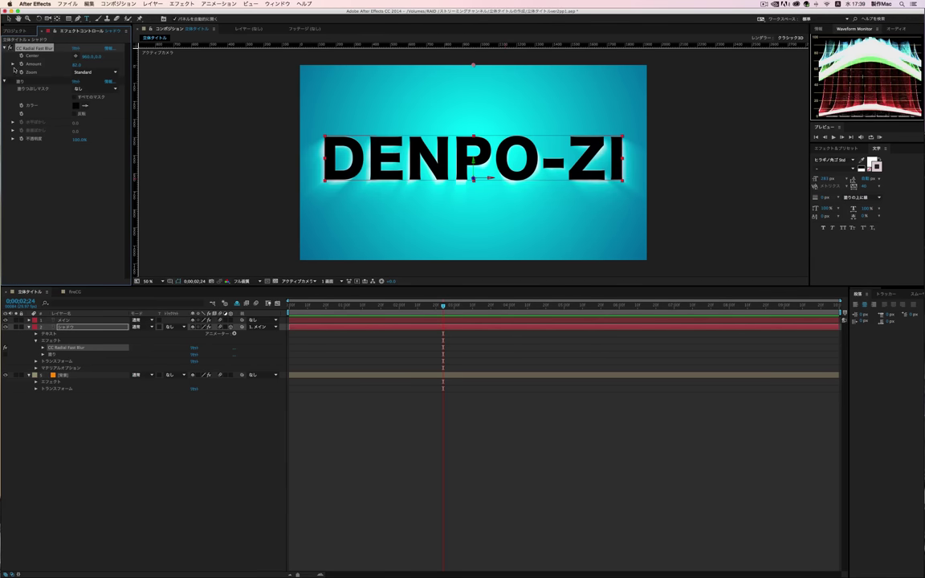
# Step: Hide and reshow the main title to check the shadow, then enable Fill to darken it
pyautogui.click(6, 321)
pyautogui.click(5, 320)
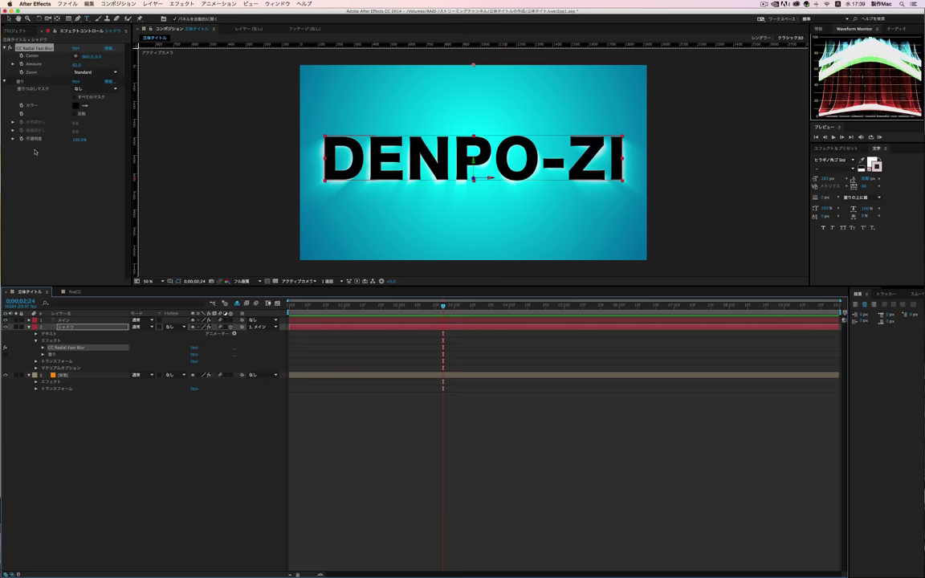
pyautogui.click(10, 81)
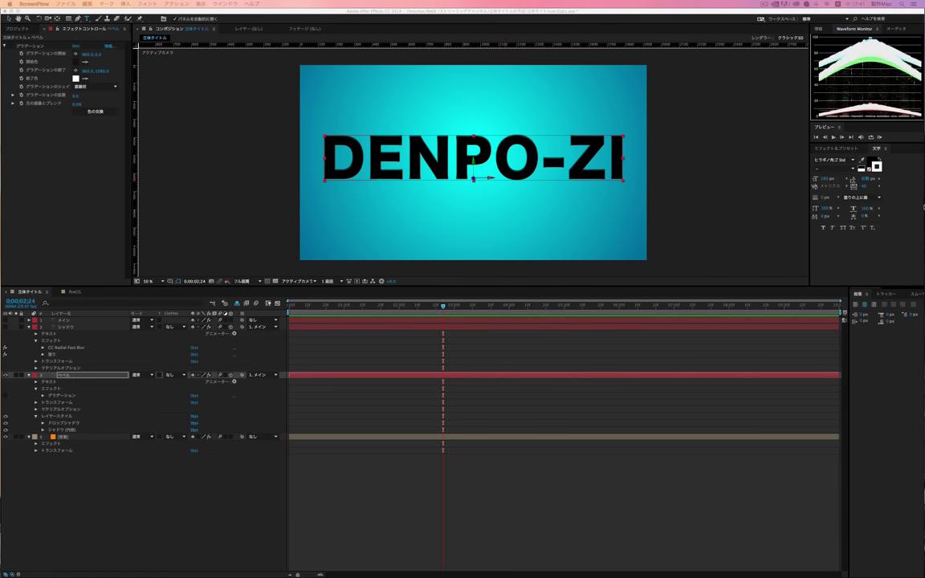
# Step: Set the title's stroke width to 40 px
pyautogui.click(823, 201)
pyautogui.click(823, 197)
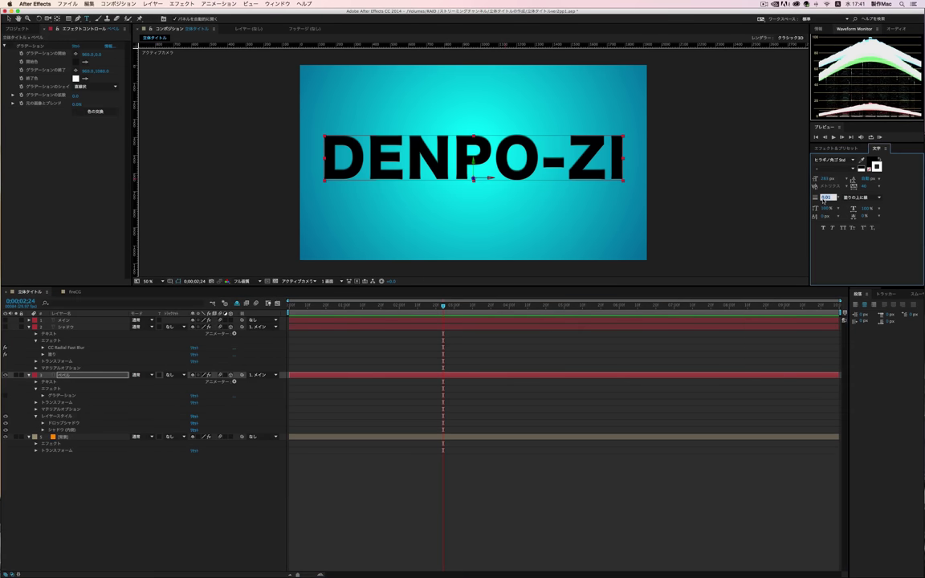
pyautogui.write('40')
pyautogui.press('Return')
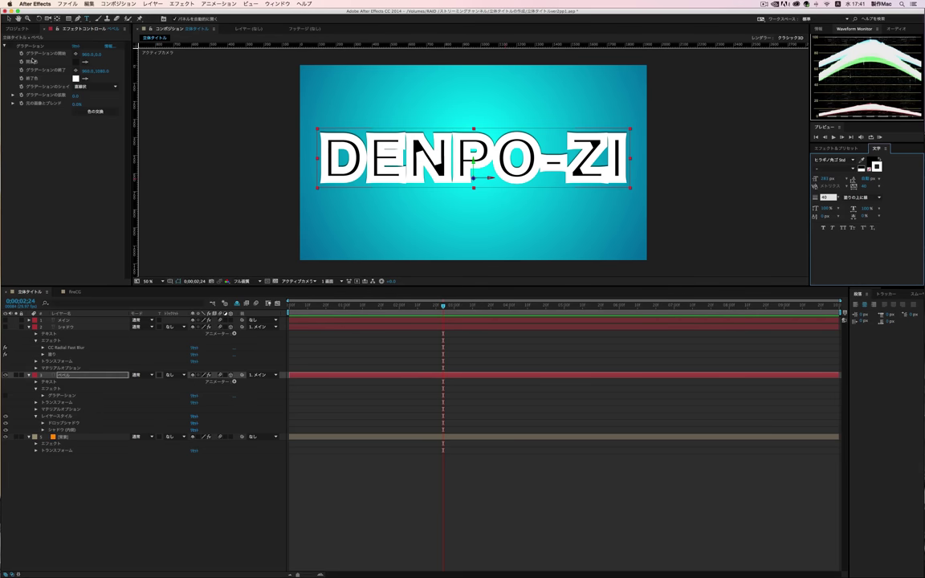
# Step: Toggle the gradient, shadow layer, Drop Shadow and Inner Shadow to compare, leaving Drop Shadow on
pyautogui.click(10, 46)
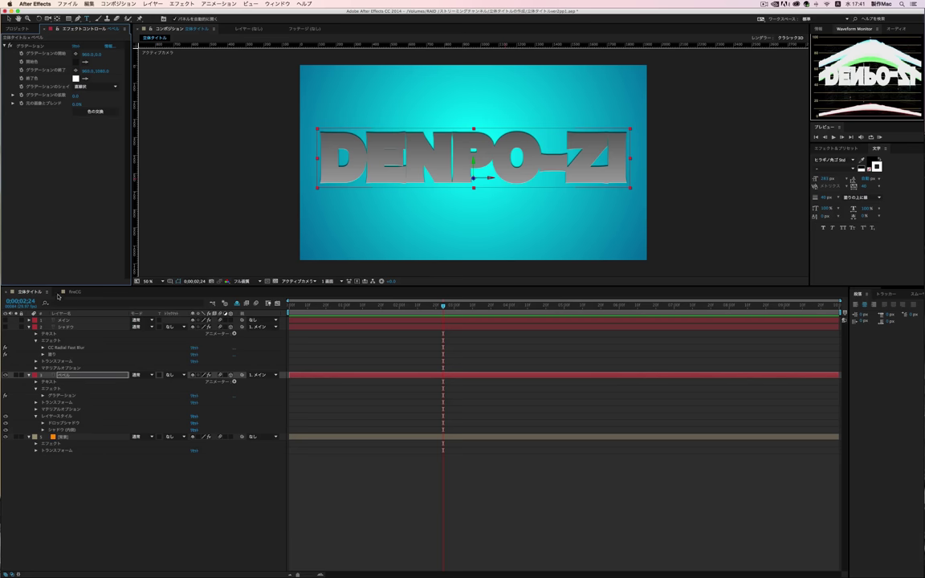
pyautogui.click(6, 328)
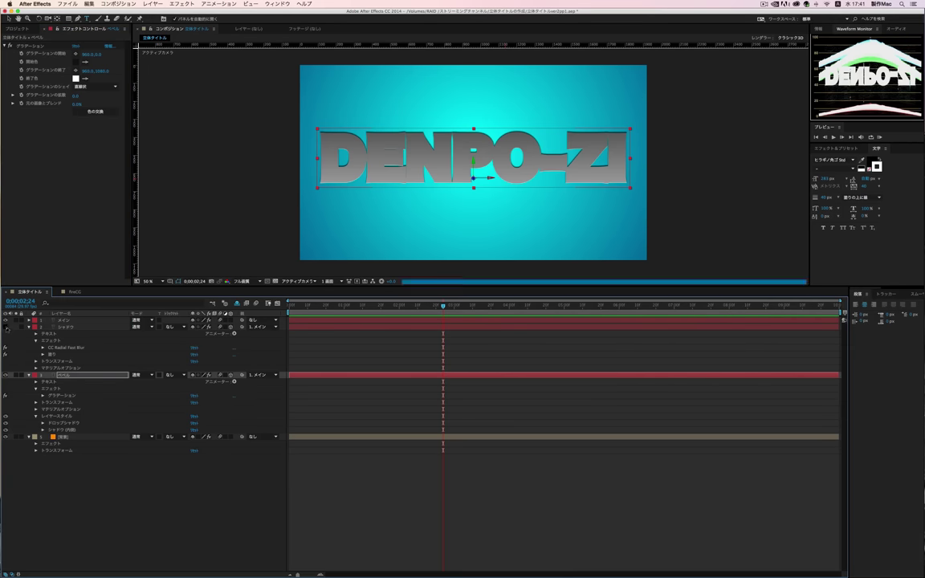
pyautogui.click(6, 327)
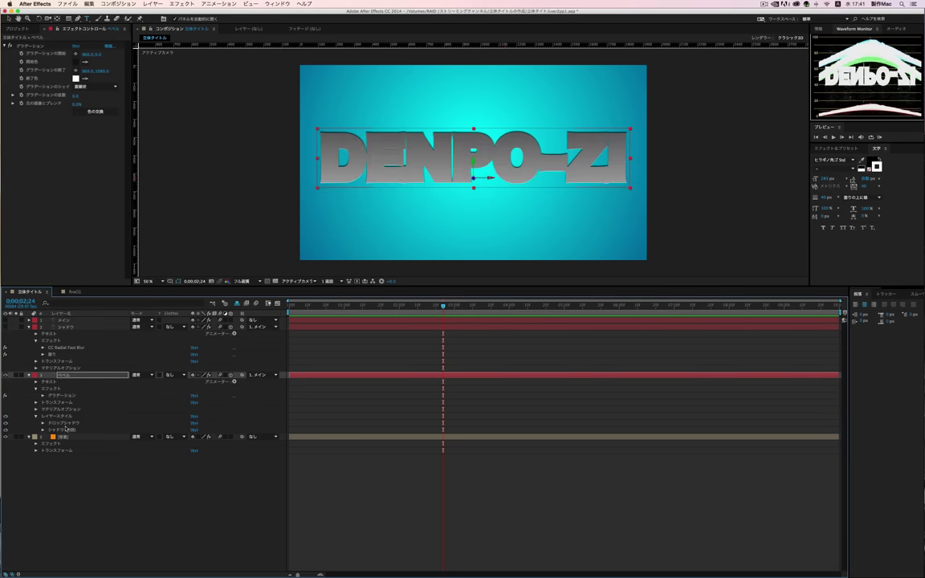
pyautogui.click(64, 422)
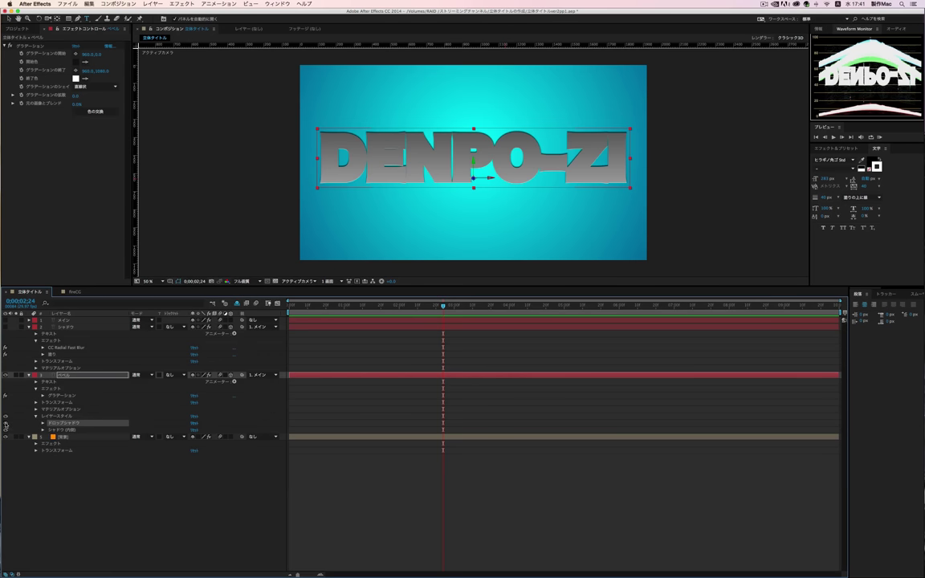
pyautogui.click(6, 423)
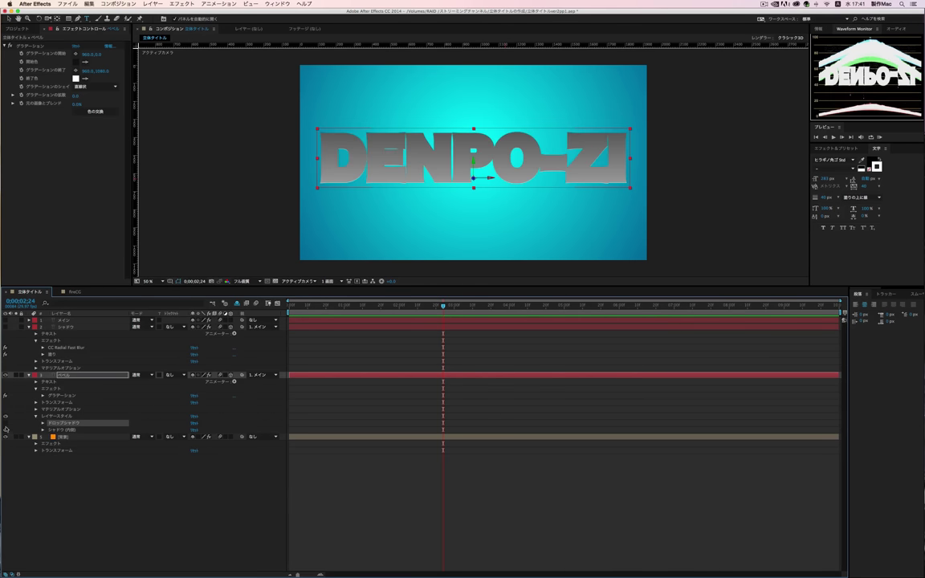
pyautogui.click(5, 430)
pyautogui.click(6, 424)
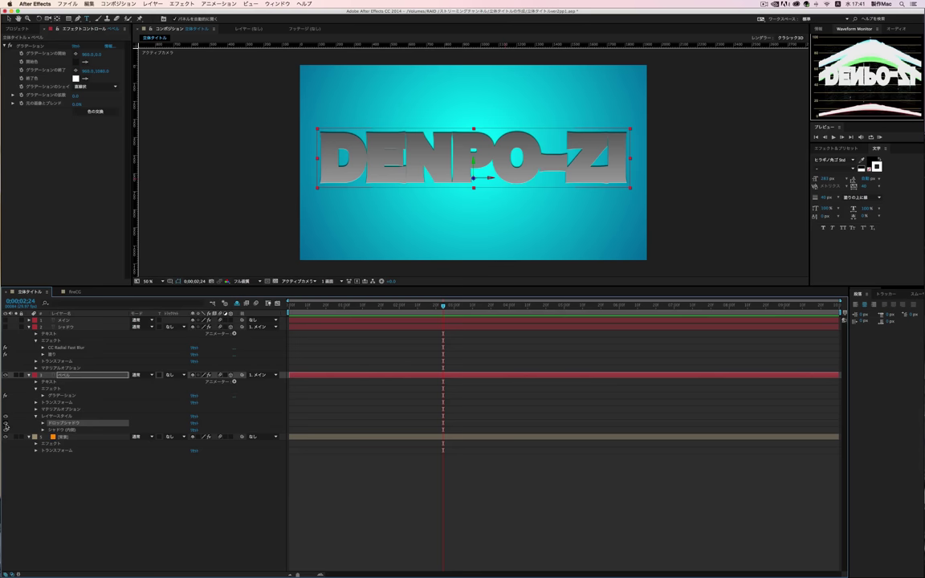
# Step: Expand the Drop Shadow and Inner Shadow style settings
pyautogui.click(151, 3)
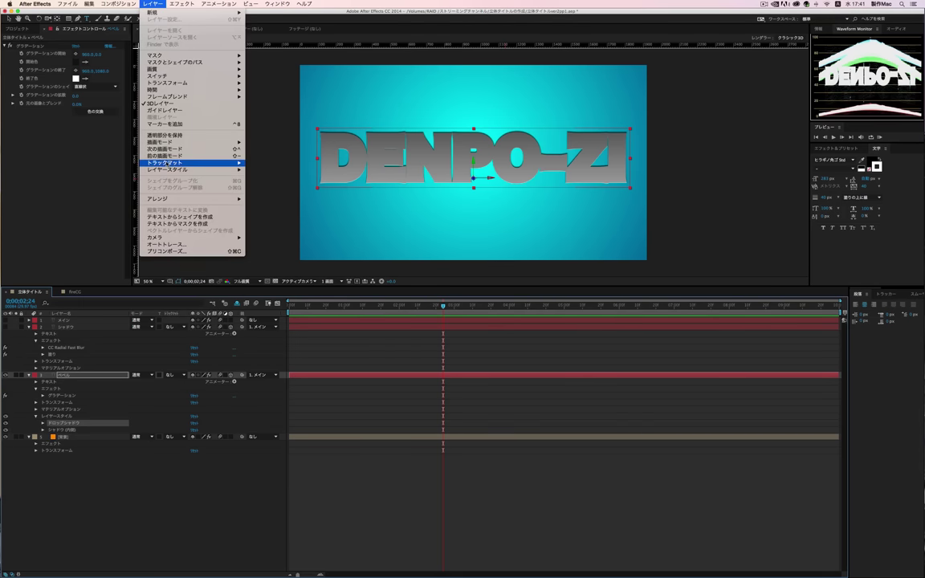
pyautogui.moveTo(171, 170)
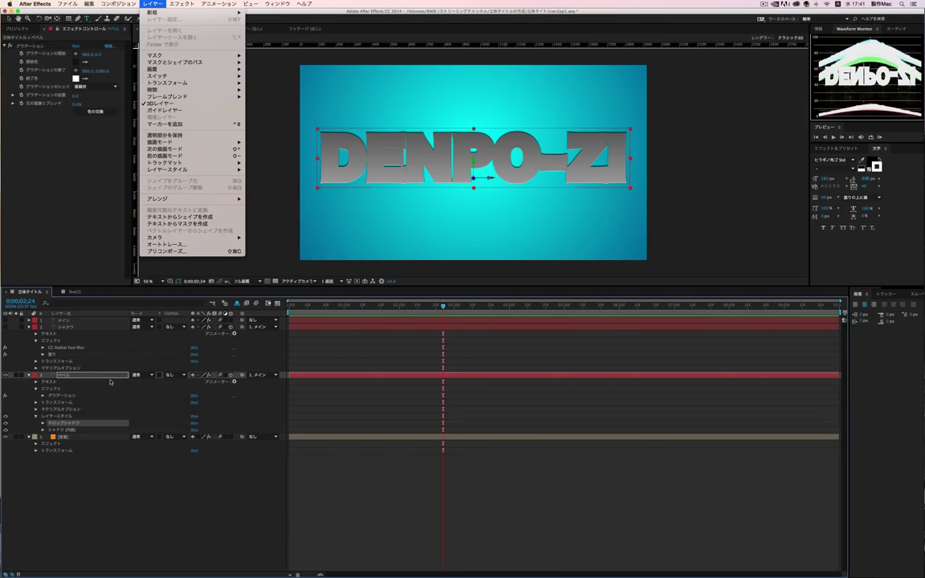
pyautogui.click(43, 424)
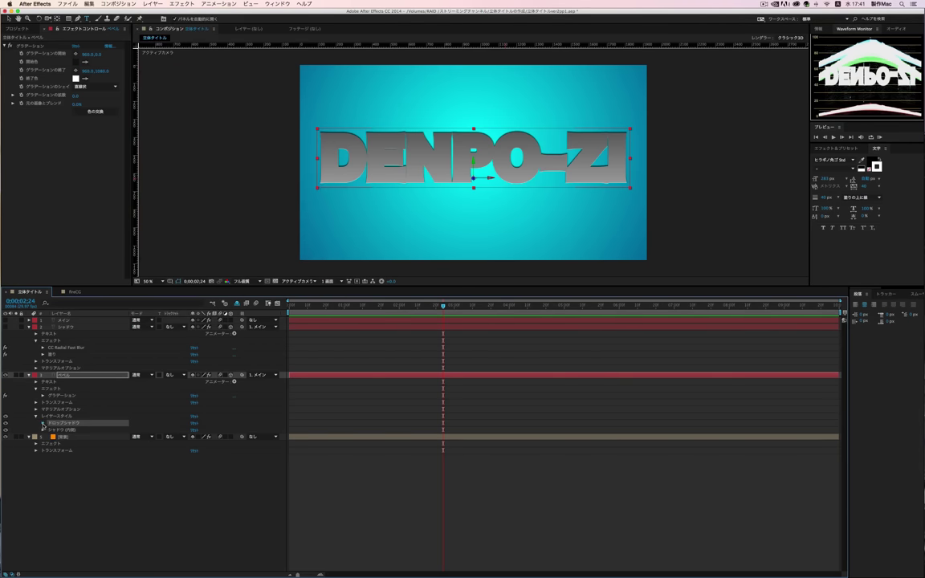
pyautogui.click(43, 423)
pyautogui.click(42, 498)
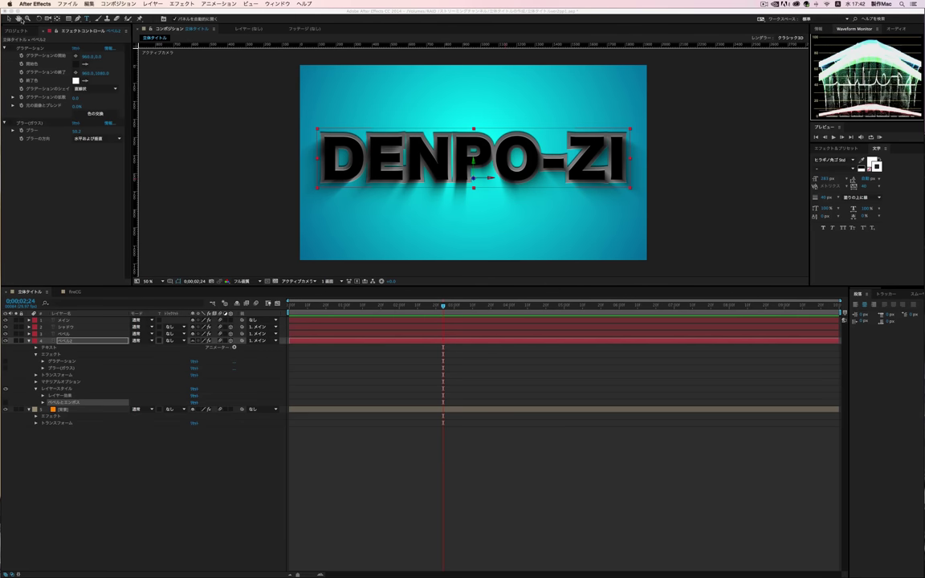
# Step: Switch the Gaussian Blur effect on, then back off to compare
pyautogui.click(11, 48)
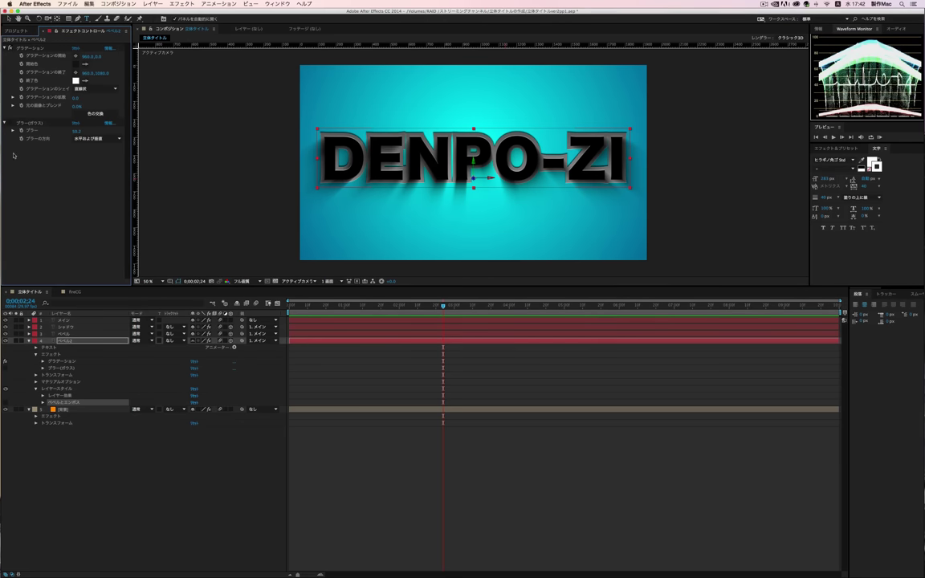
pyautogui.click(11, 123)
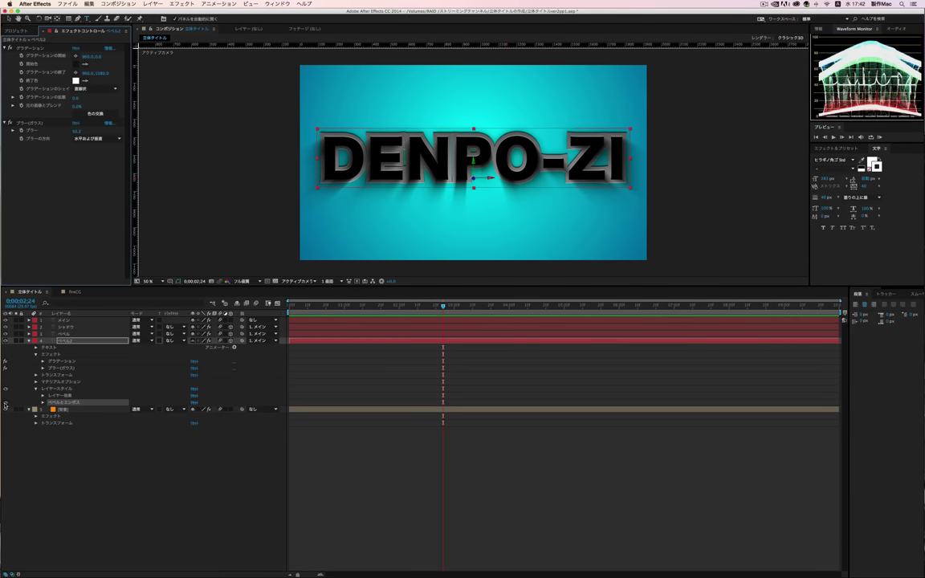
pyautogui.click(5, 362)
# Step: Expand Bevel and Emboss, then hide and reshow the shadow and ベベル2 layers
pyautogui.click(42, 402)
pyautogui.click(5, 327)
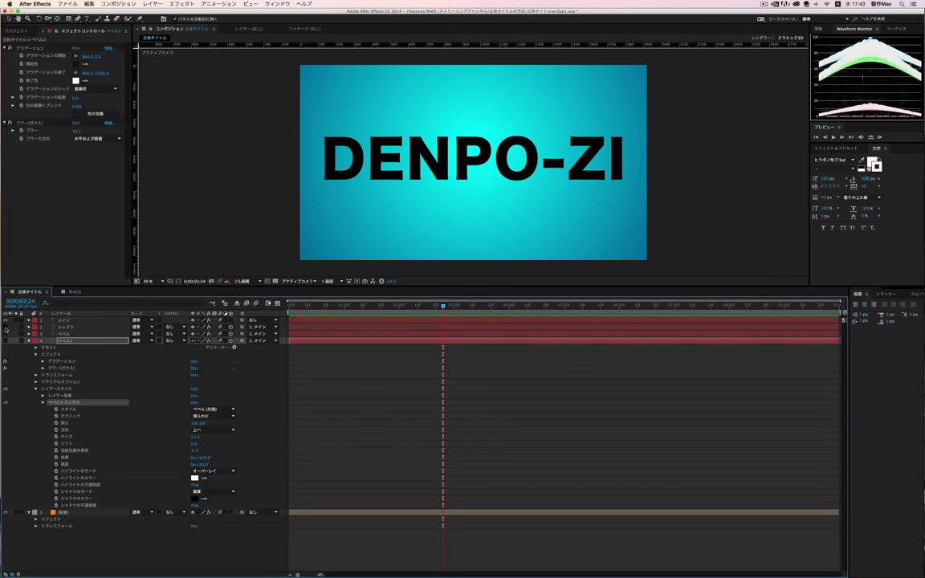
pyautogui.click(6, 334)
pyautogui.click(6, 341)
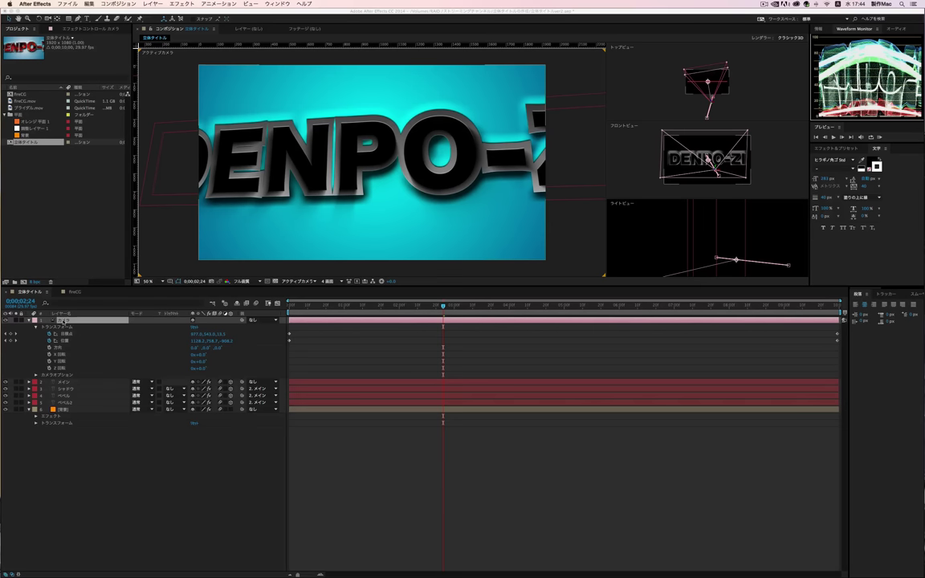
# Step: Return the playhead to the start and preview the camera animation
pyautogui.click(293, 306)
pyautogui.press('space')
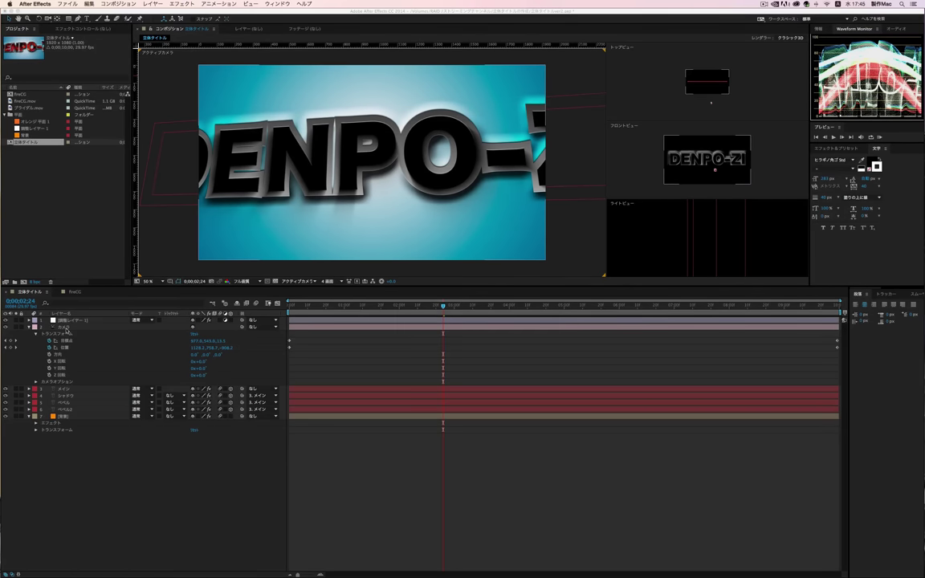
# Step: Duplicate メイン, rename the copy メインマット, and drag オレンジ 平面 1 in beneath it
pyautogui.click(64, 388)
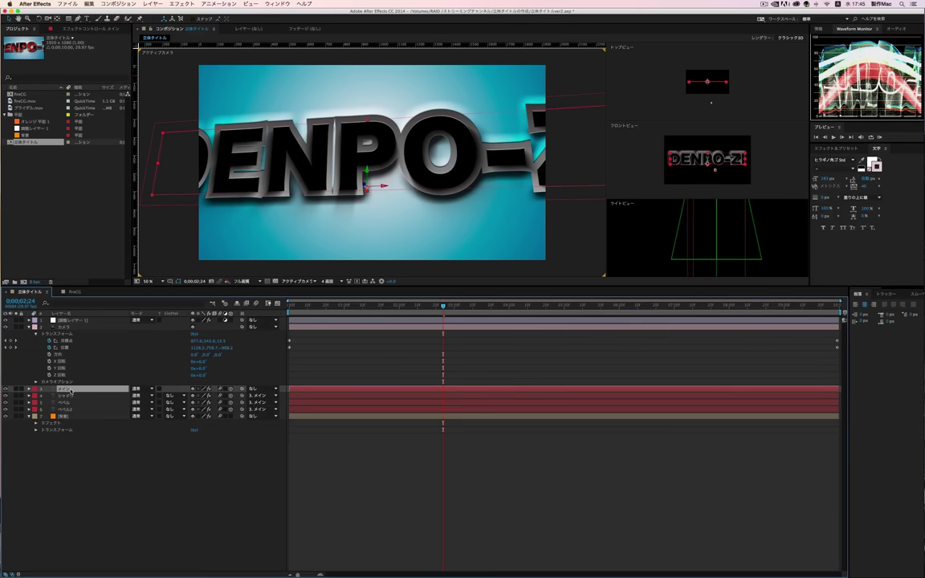
pyautogui.hotkey('ctrl', 'd')
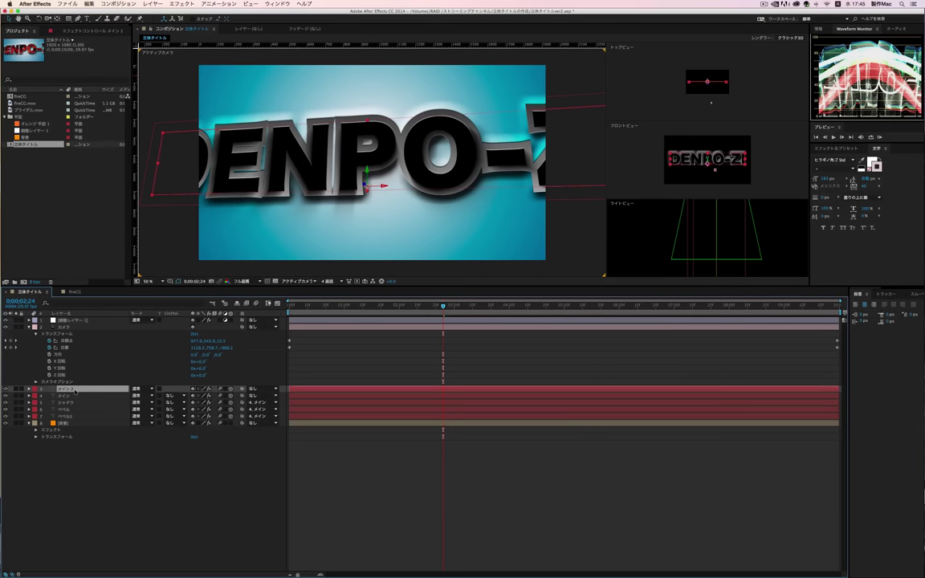
pyautogui.press('Return')
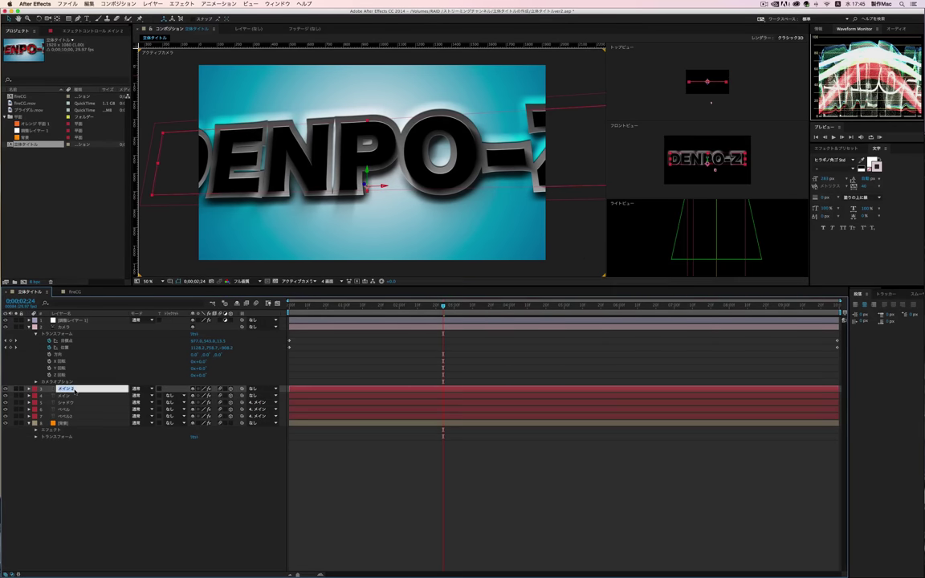
pyautogui.write('メイン')
pyautogui.write('マット')
pyautogui.press('Return')
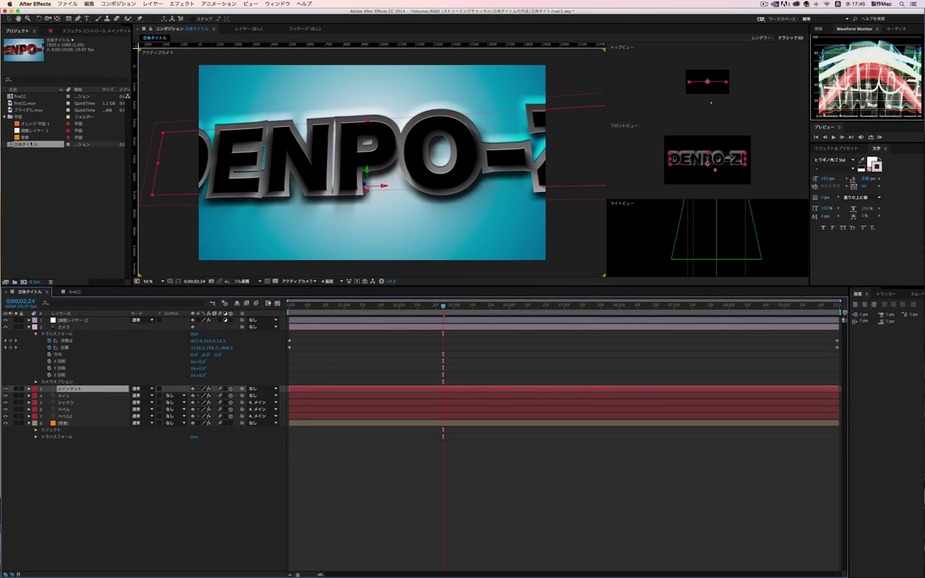
pyautogui.click(28, 125)
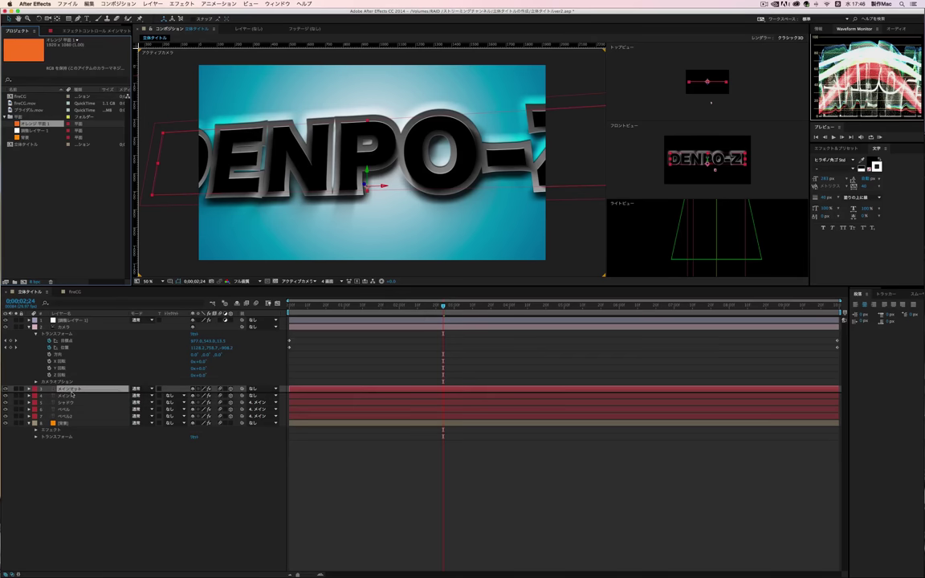
pyautogui.moveTo(72, 394); pyautogui.dragTo(82, 397)
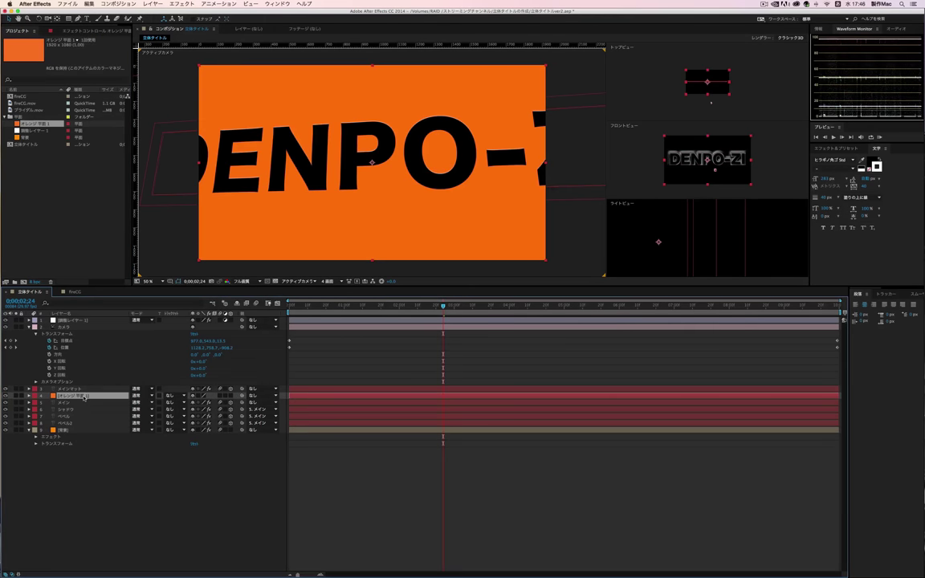
# Step: Set the orange solid's Track Matte to Alpha Matte 'メインマット'
pyautogui.click(170, 396)
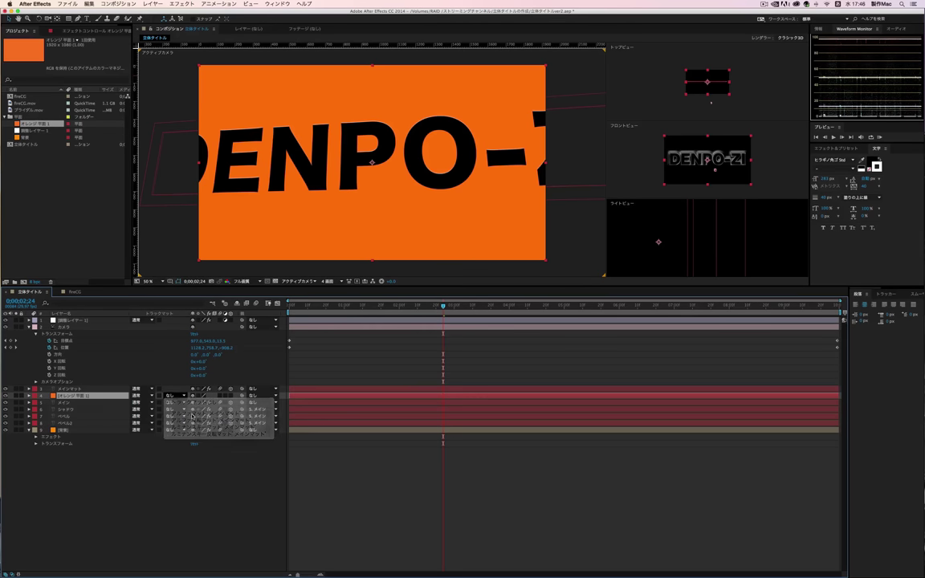
pyautogui.click(205, 412)
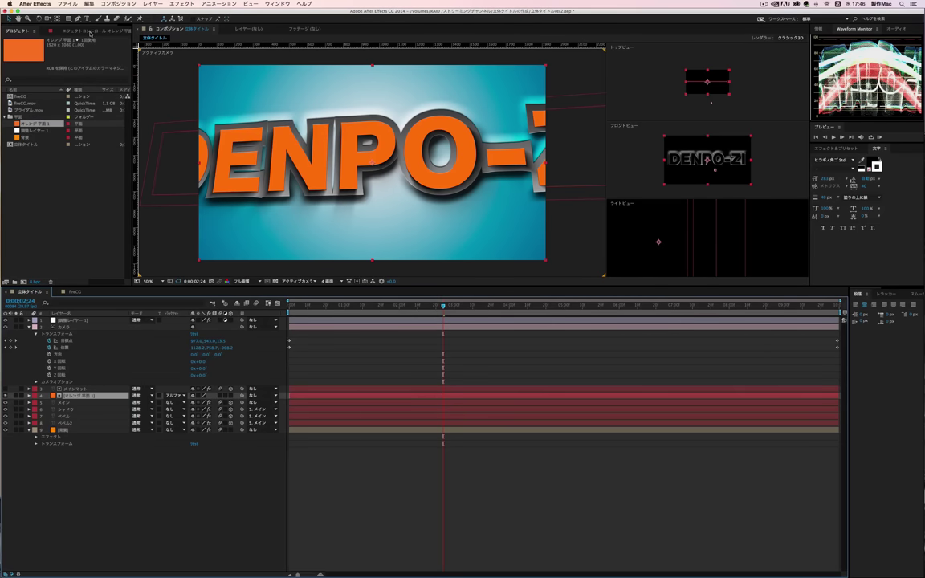
pyautogui.click(82, 30)
pyautogui.click(183, 4)
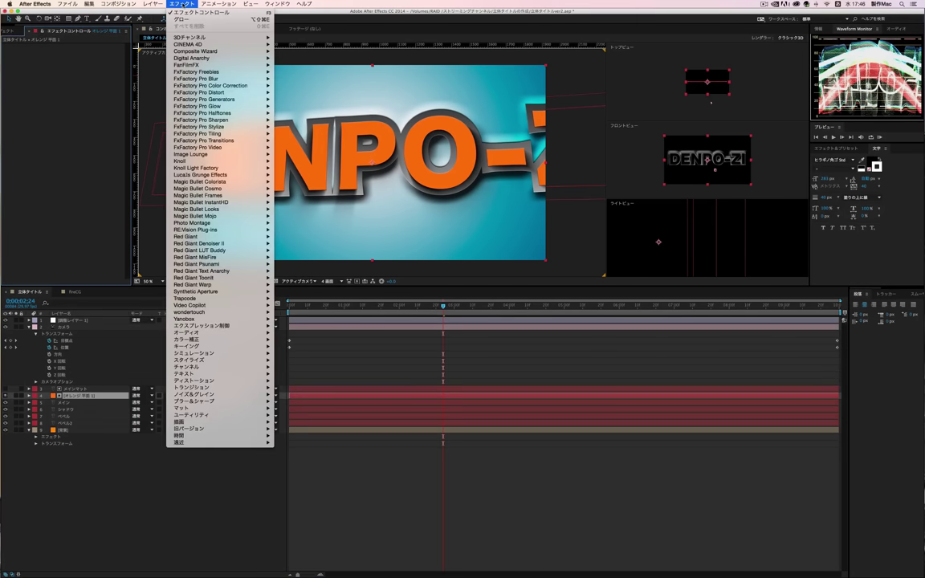
# Step: Apply Cell Pattern (セルパターン) to the orange solid, then disable the effect
pyautogui.moveTo(257, 424)
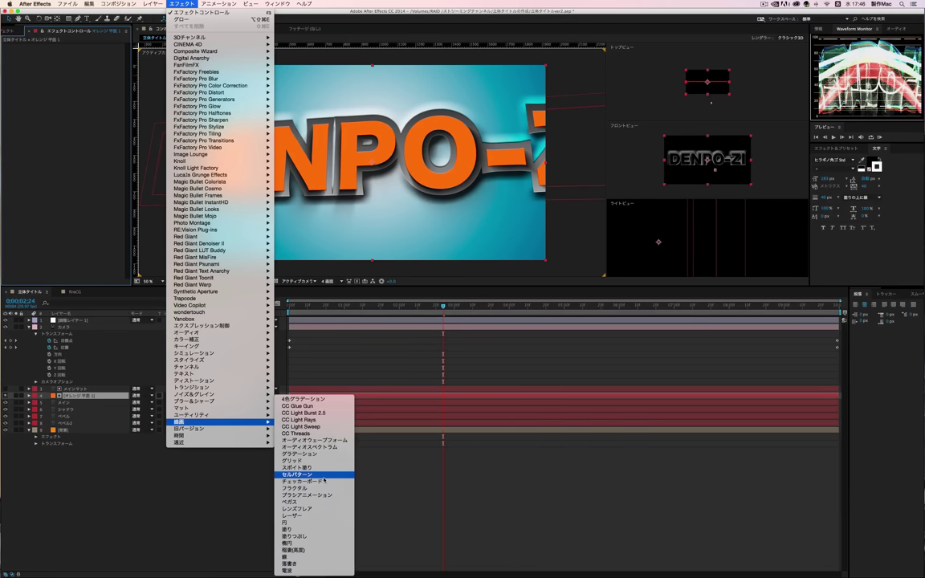
pyautogui.click(324, 479)
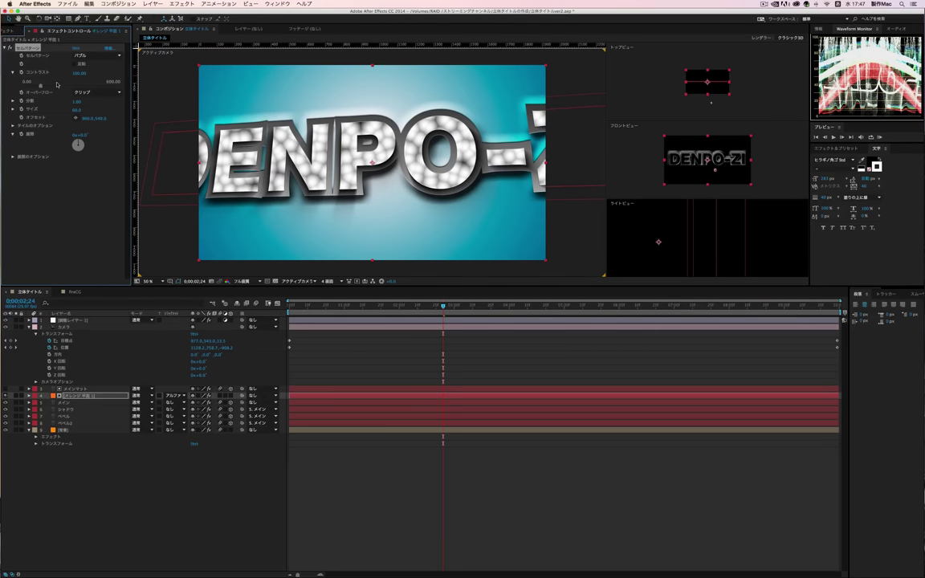
pyautogui.click(10, 47)
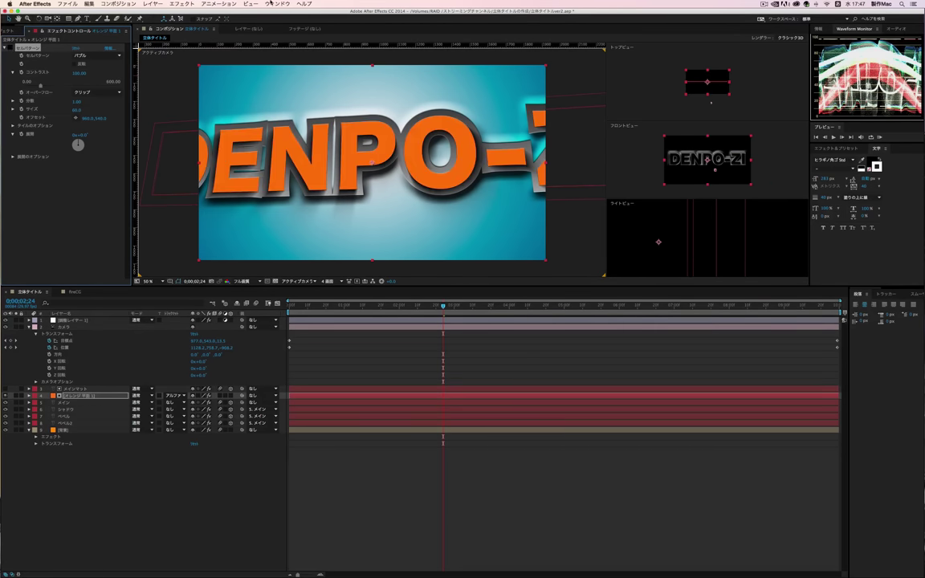
# Step: Apply Turbulent Noise (タービュレントノイズ) to the orange solid, then delete the orange solid layer
pyautogui.click(181, 4)
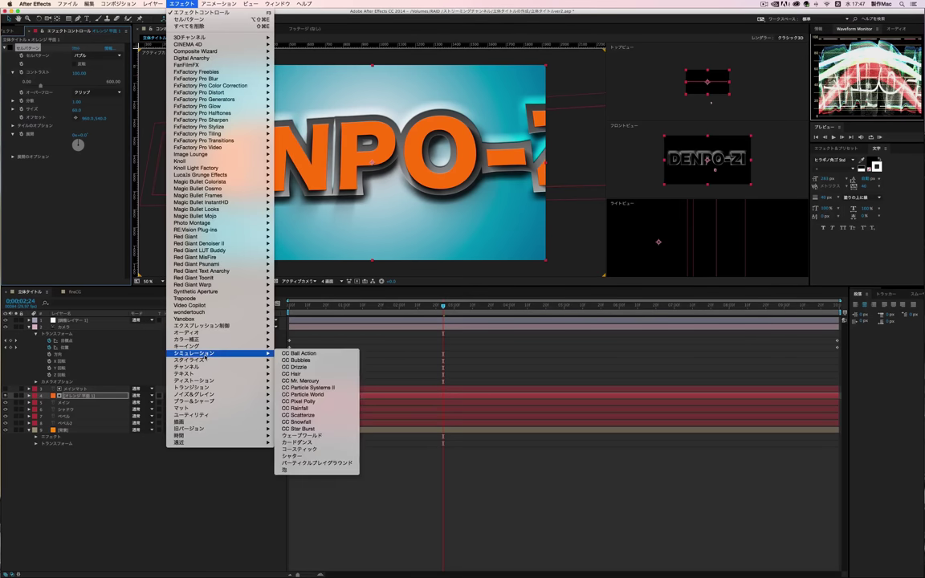
pyautogui.moveTo(211, 394)
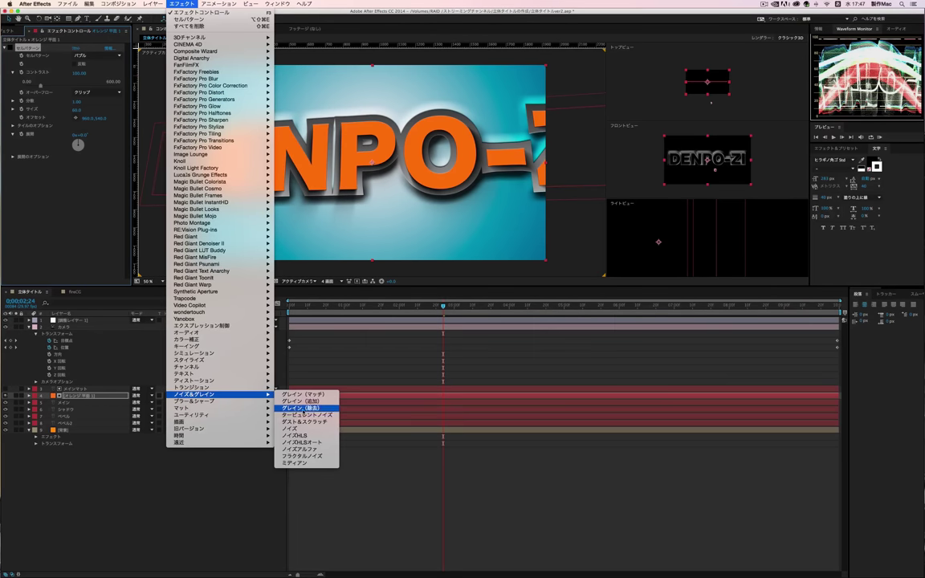
pyautogui.click(305, 414)
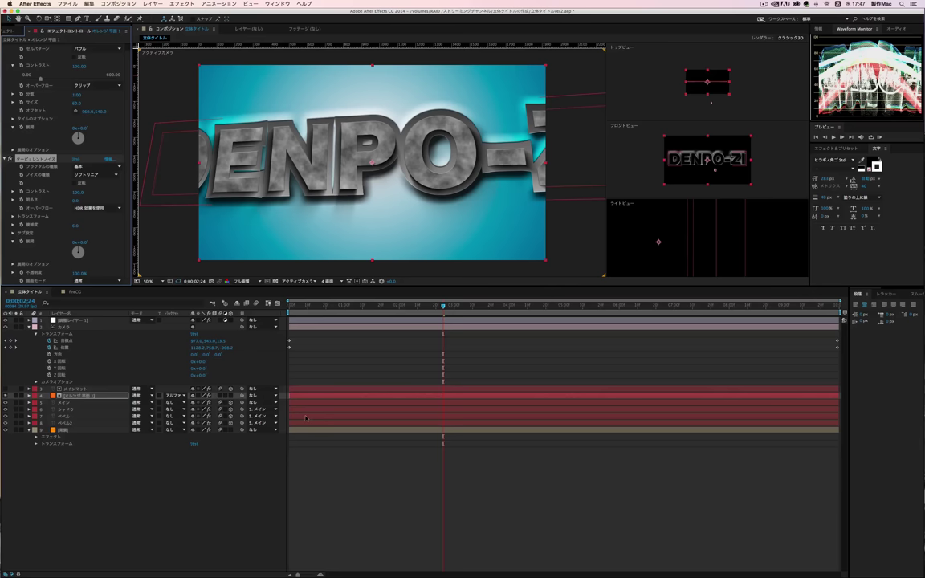
pyautogui.click(15, 30)
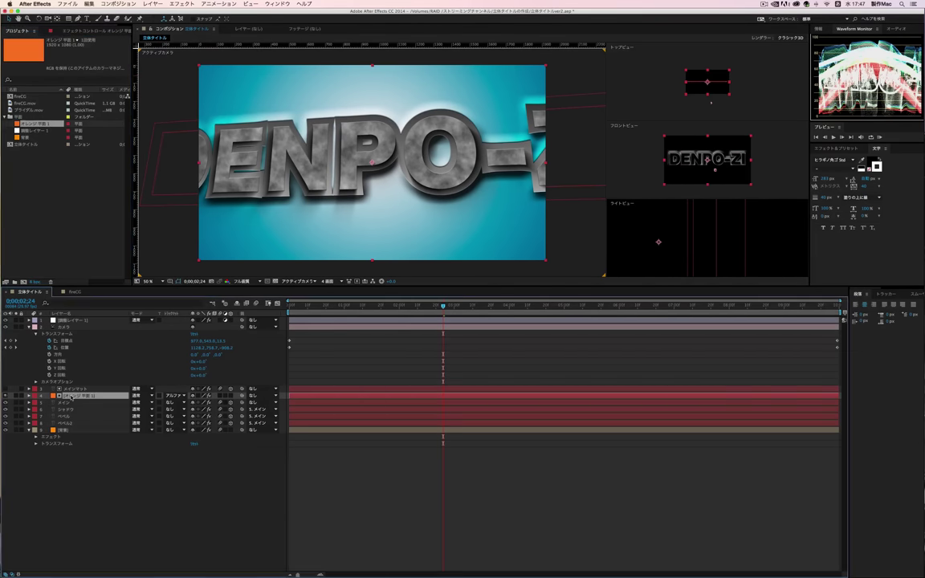
pyautogui.press('Delete')
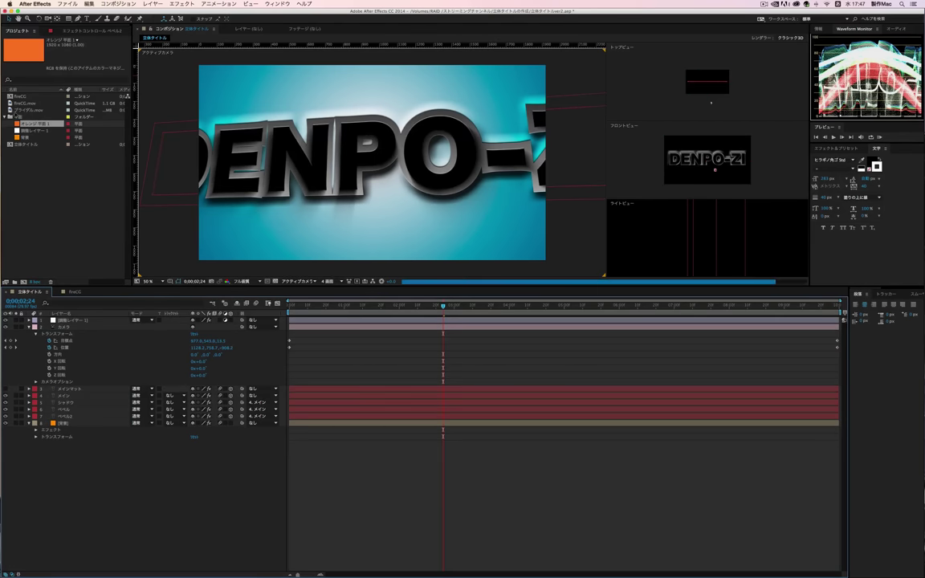
pyautogui.doubleClick(16, 109)
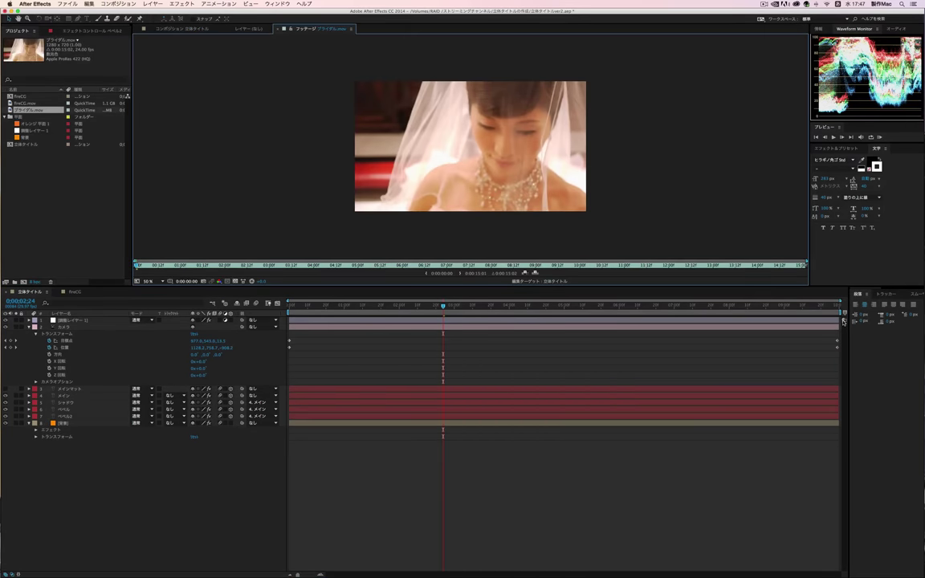
pyautogui.click(178, 29)
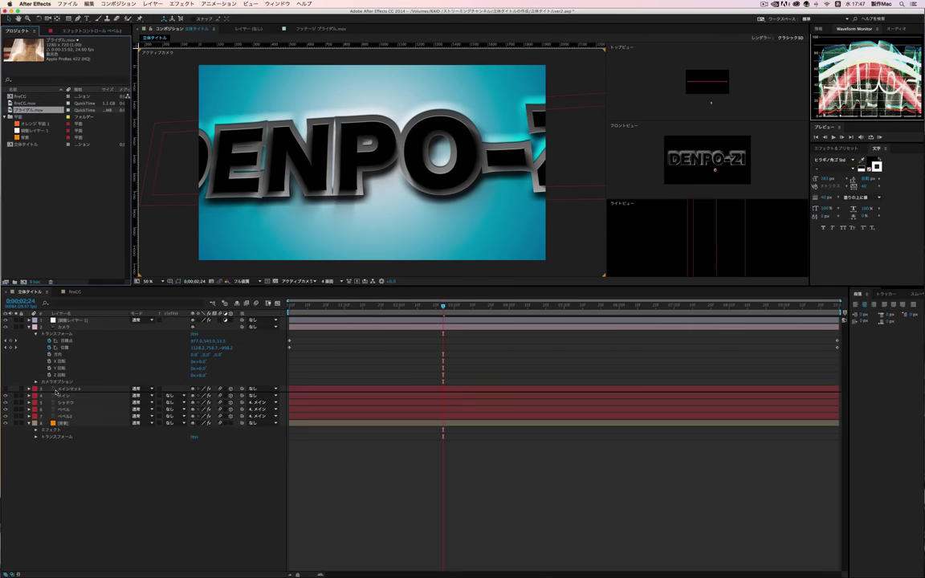
pyautogui.moveTo(54, 384); pyautogui.dragTo(56, 391)
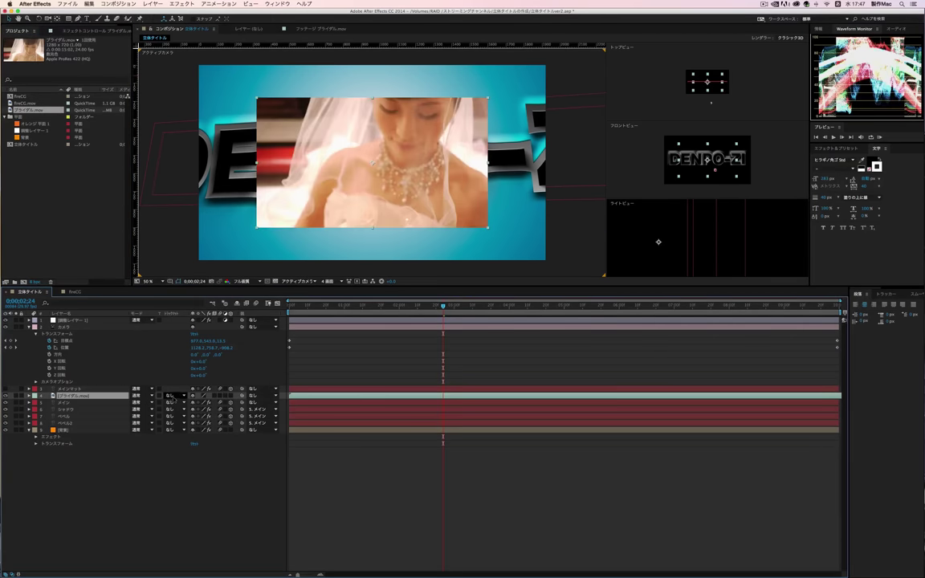
pyautogui.click(169, 396)
pyautogui.click(193, 413)
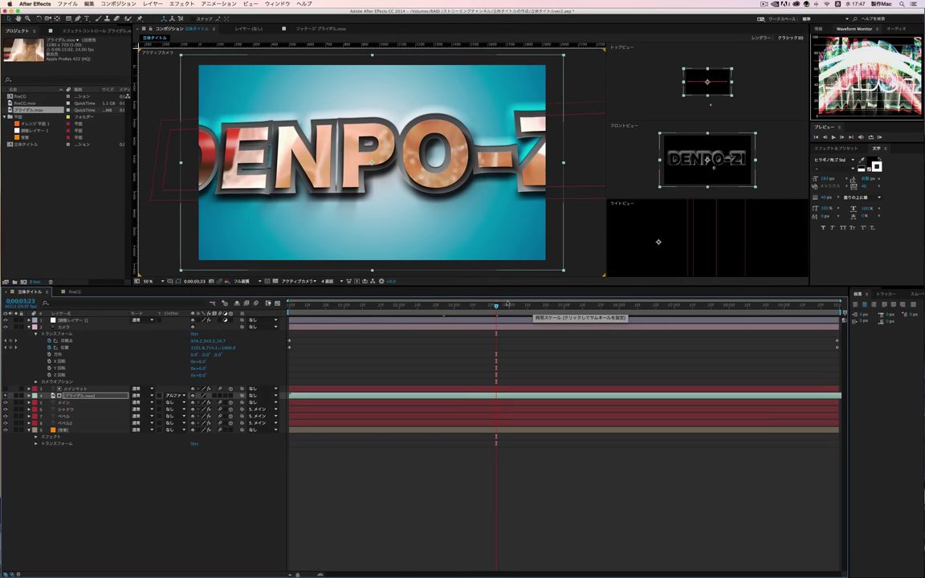
pyautogui.click(72, 397)
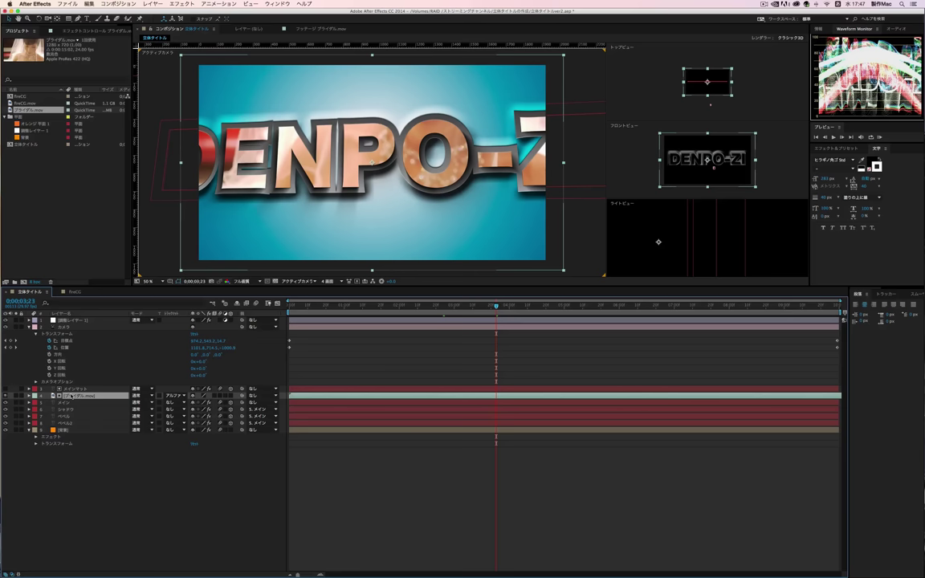
pyautogui.press('Delete')
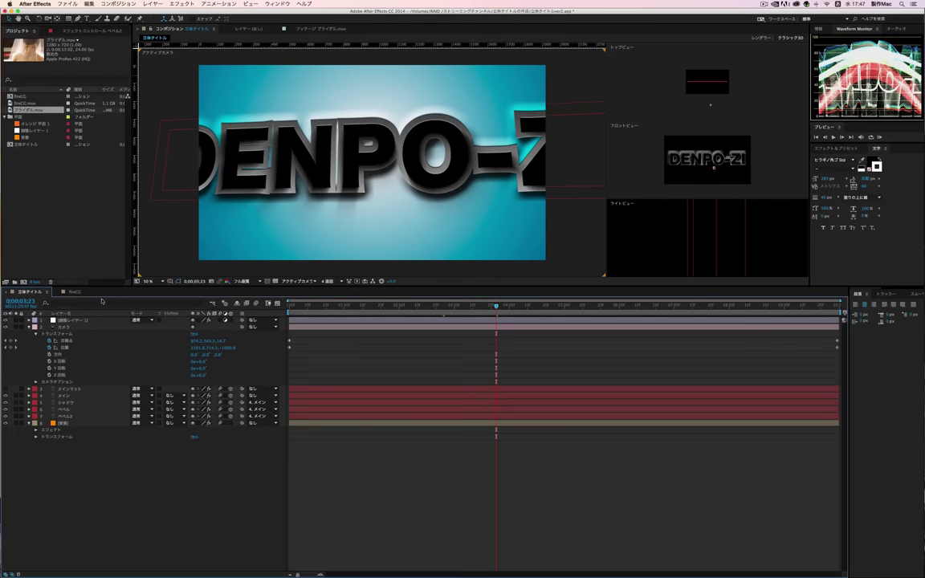
pyautogui.click(74, 292)
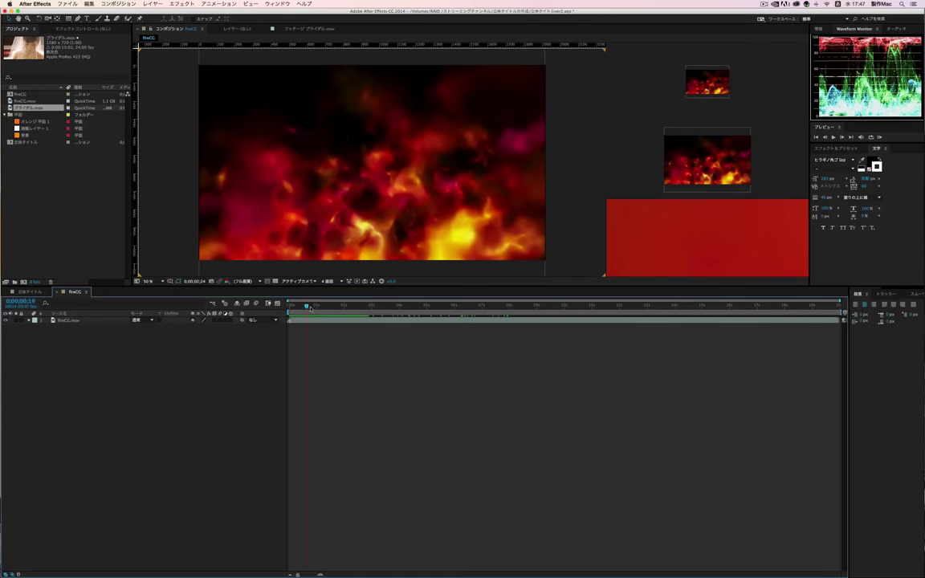
pyautogui.moveTo(387, 310); pyautogui.dragTo(391, 310)
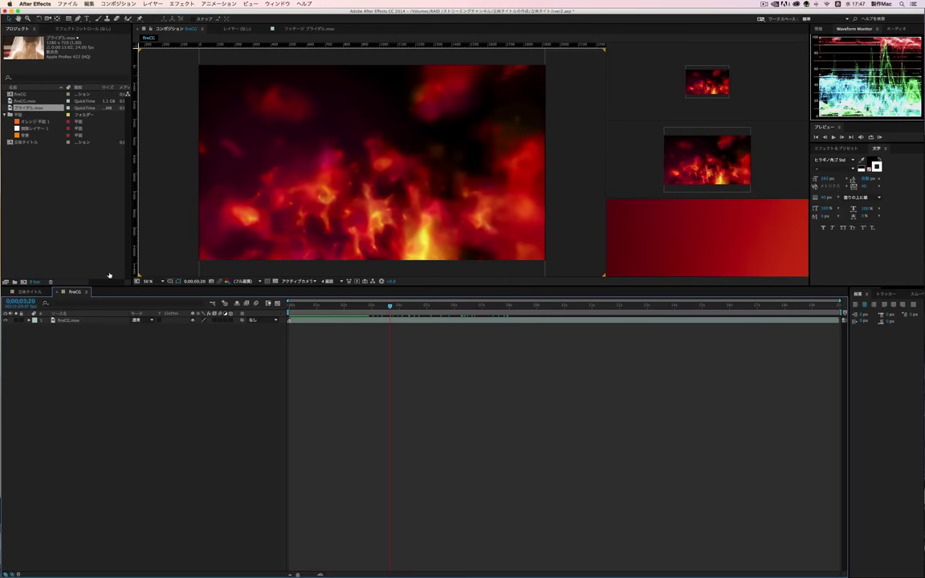
pyautogui.click(36, 293)
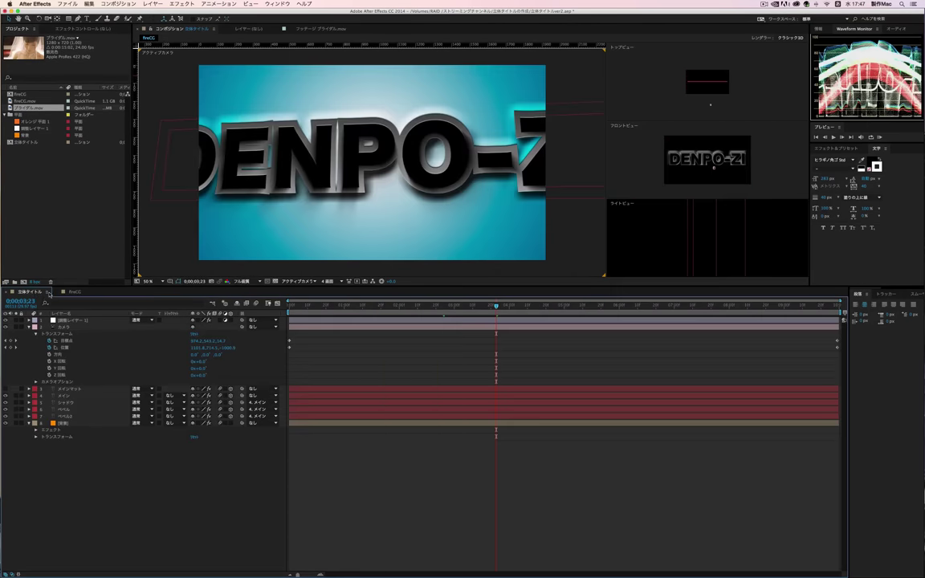
pyautogui.click(16, 94)
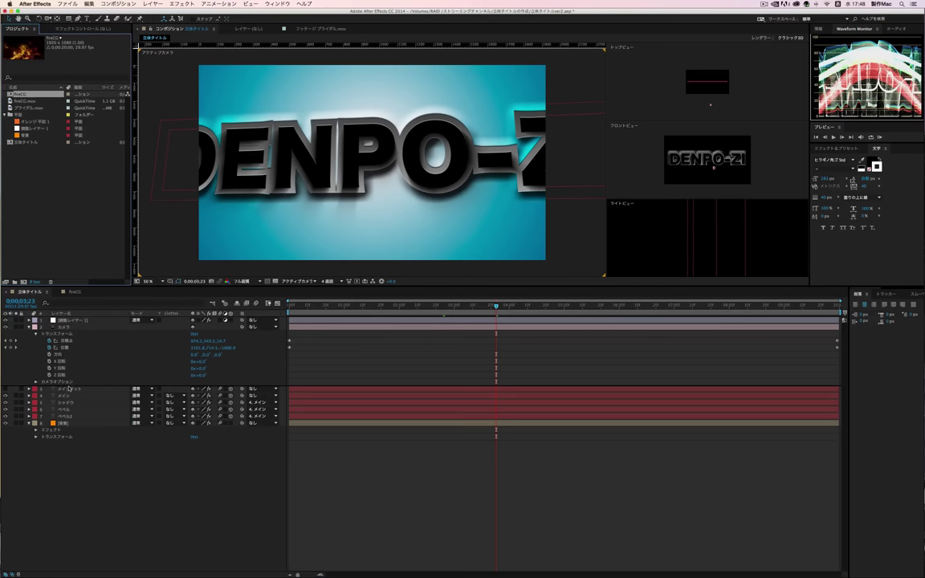
# Step: Place fireCC beneath メインマット and set its Track Matte to Alpha Matte
pyautogui.moveTo(70, 389); pyautogui.dragTo(184, 399)
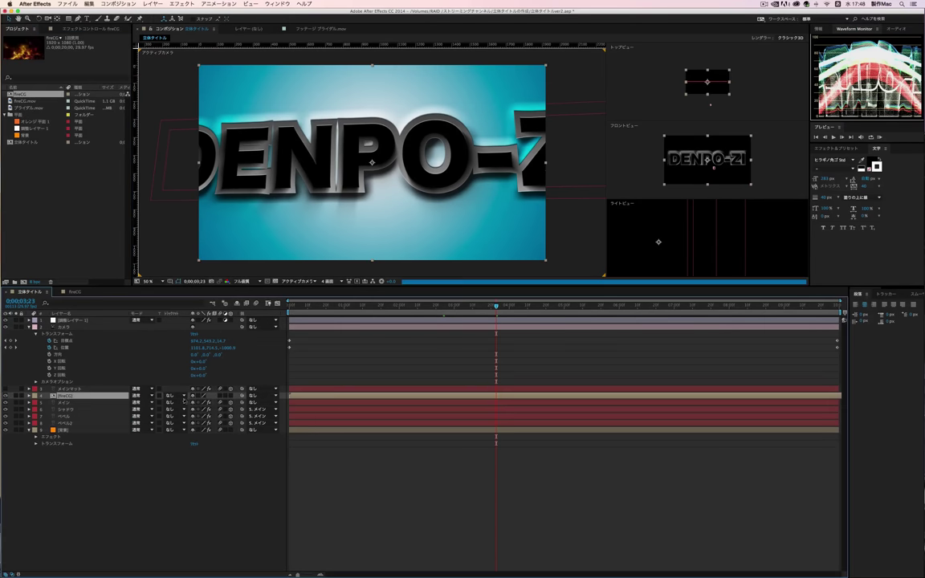
pyautogui.click(171, 395)
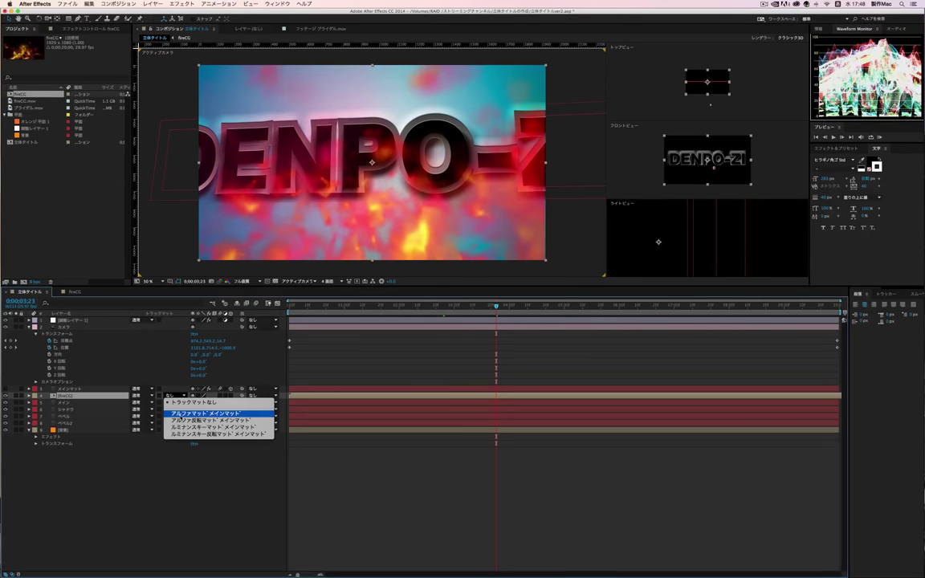
pyautogui.click(181, 413)
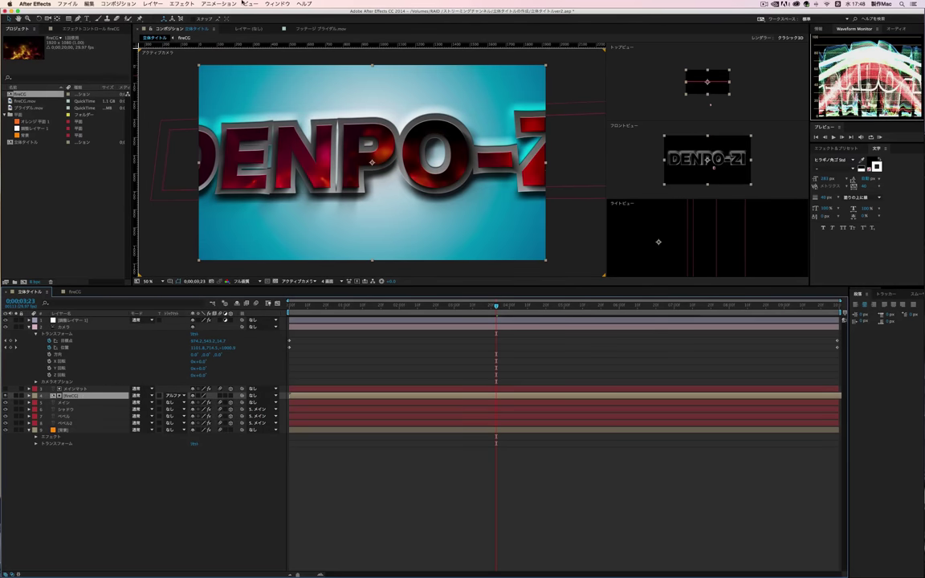
pyautogui.click(182, 4)
pyautogui.moveTo(211, 366)
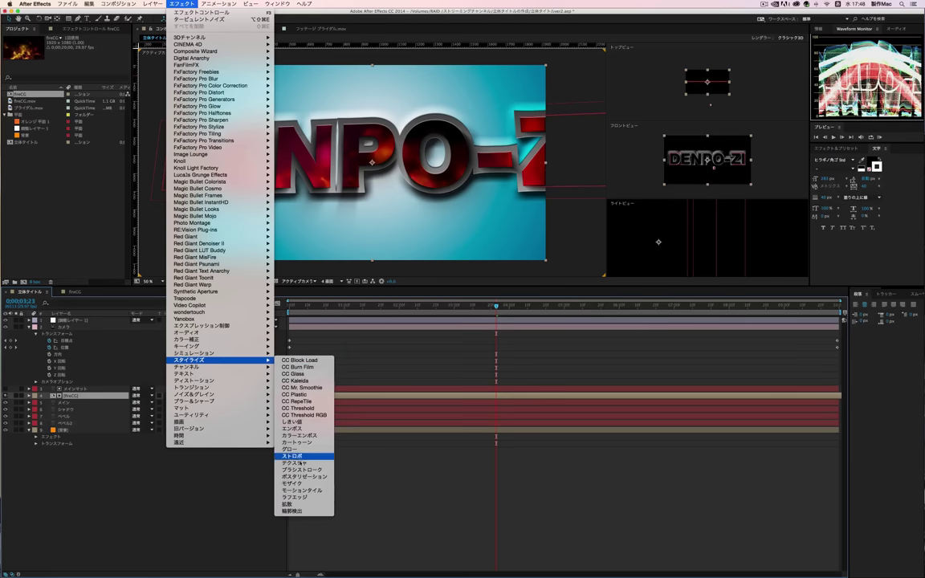
# Step: Apply a Glow effect to the fireCC layer and move to an earlier frame
pyautogui.click(297, 451)
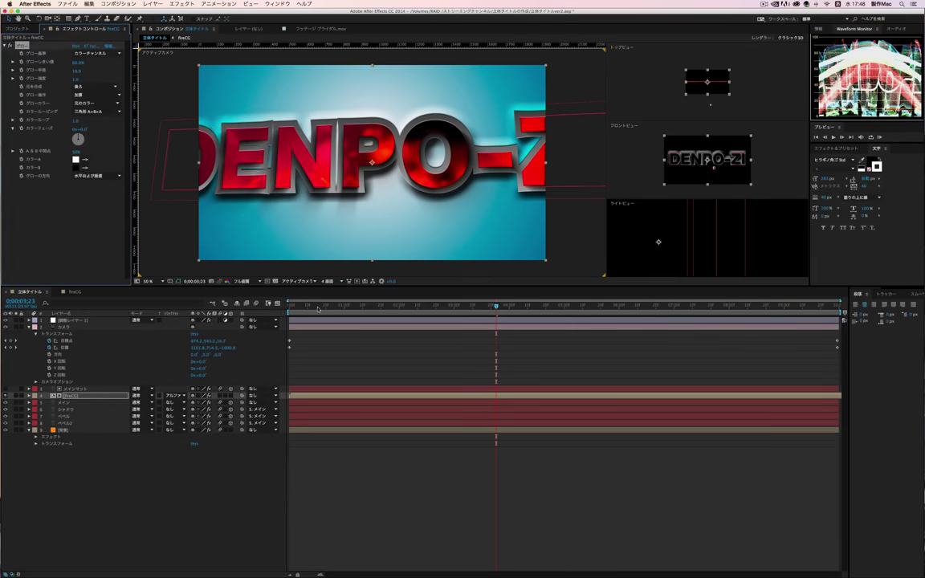
pyautogui.moveTo(369, 313); pyautogui.dragTo(394, 313)
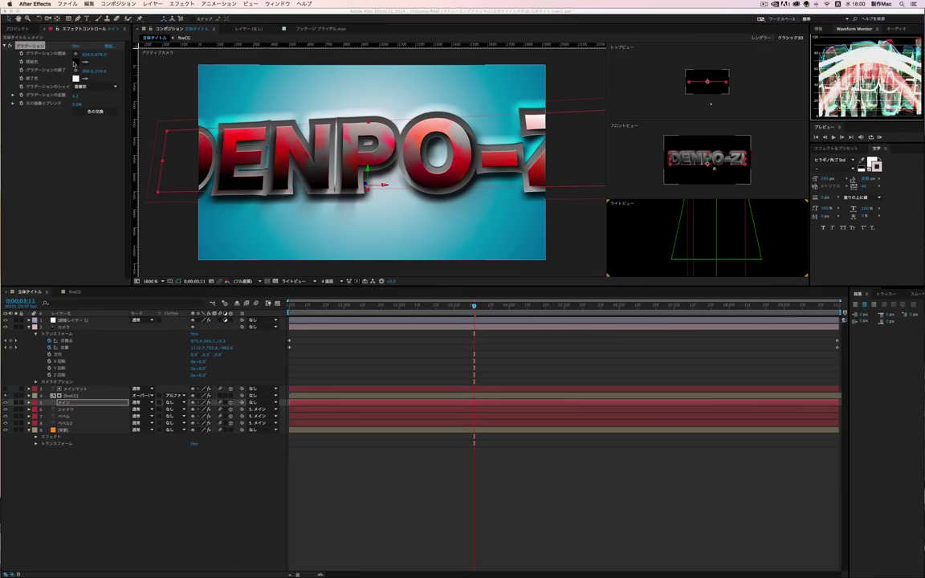
# Step: Swap the title gradient's colours and set the fireCC layer's blend mode to Overlay
pyautogui.click(88, 113)
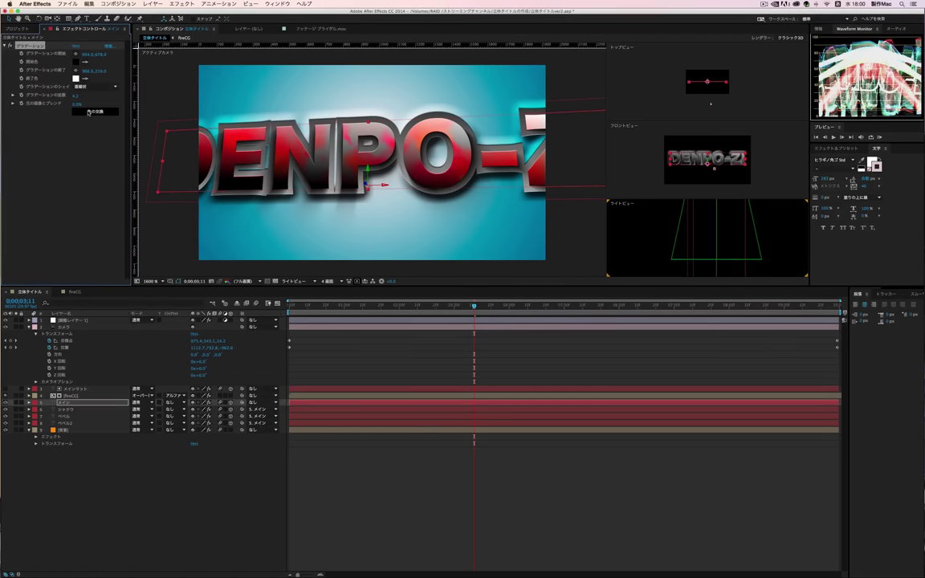
pyautogui.click(88, 112)
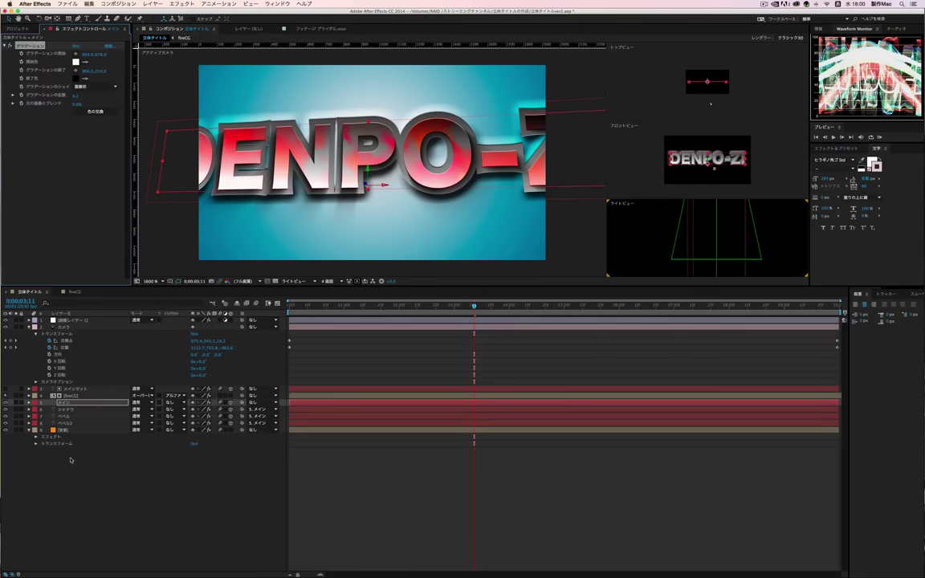
pyautogui.click(143, 396)
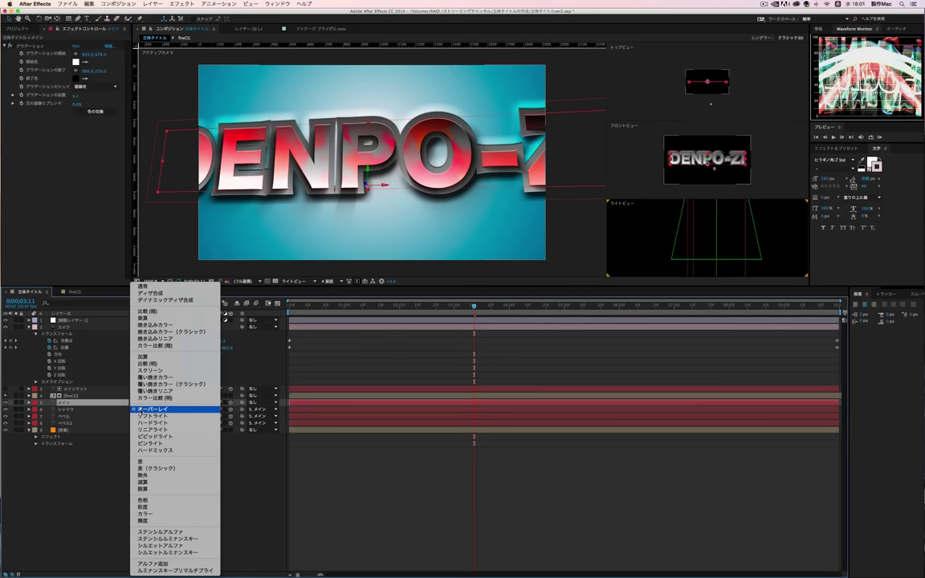
pyautogui.click(143, 410)
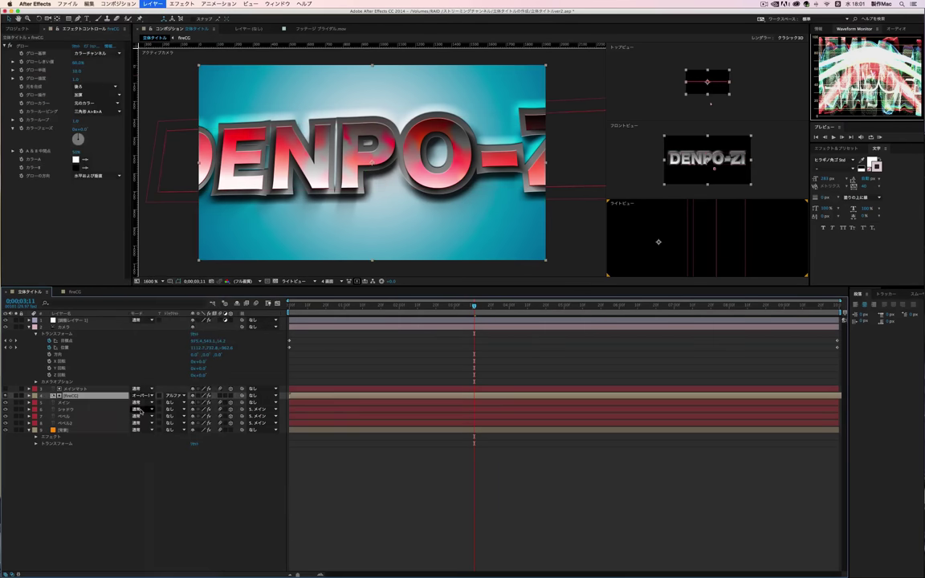
# Step: On the メイン layer, toggle Gradient Ramp's Swap Colors repeatedly, keeping the dark-to-light shading
pyautogui.click(65, 402)
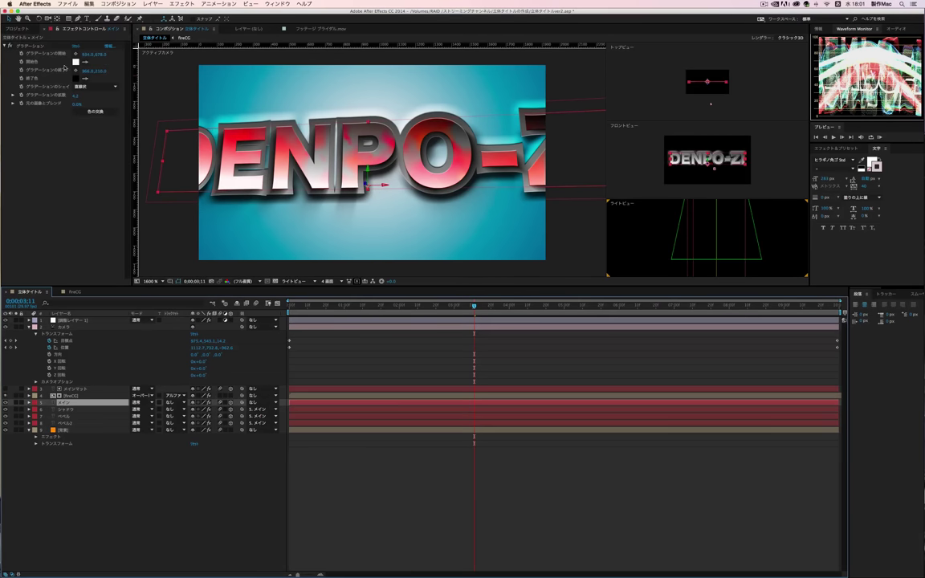
pyautogui.click(93, 113)
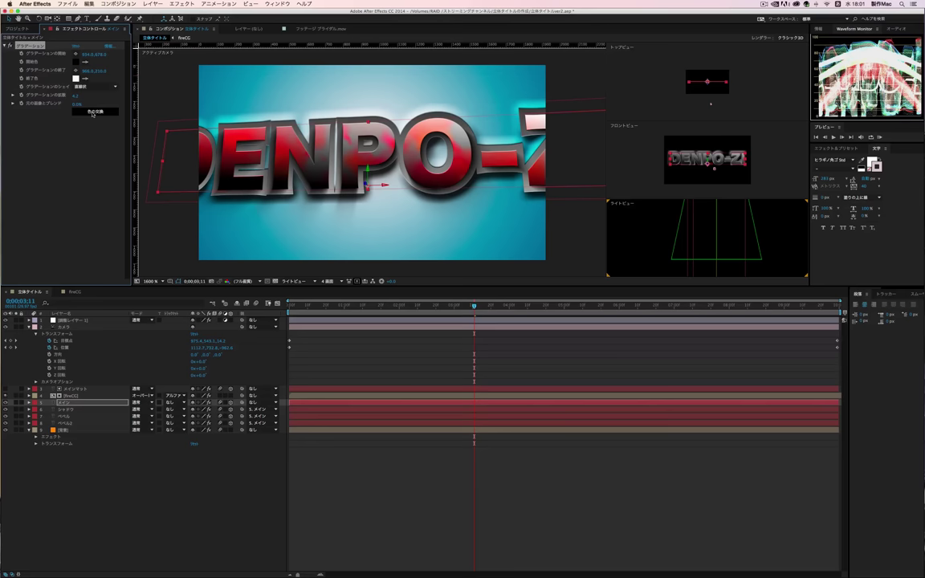
pyautogui.click(92, 113)
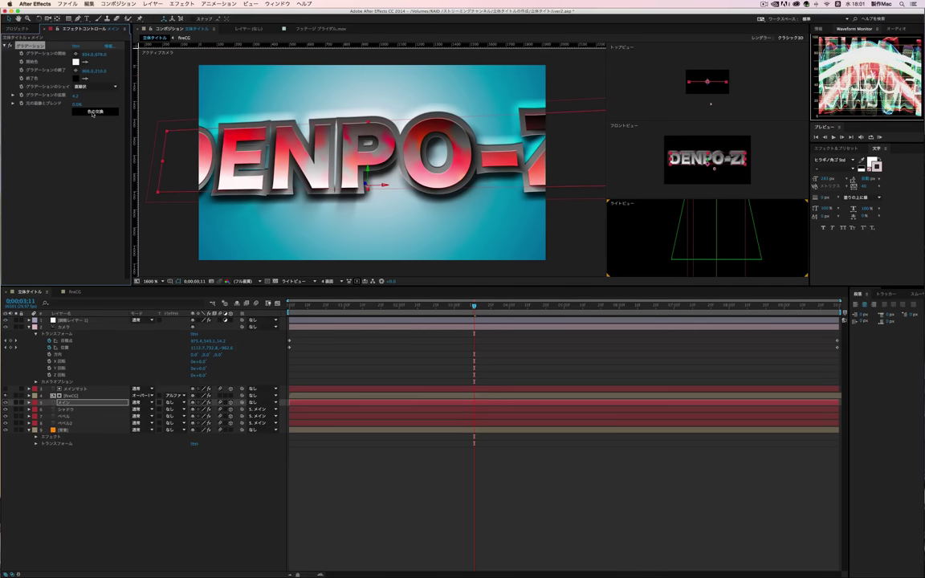
pyautogui.click(92, 113)
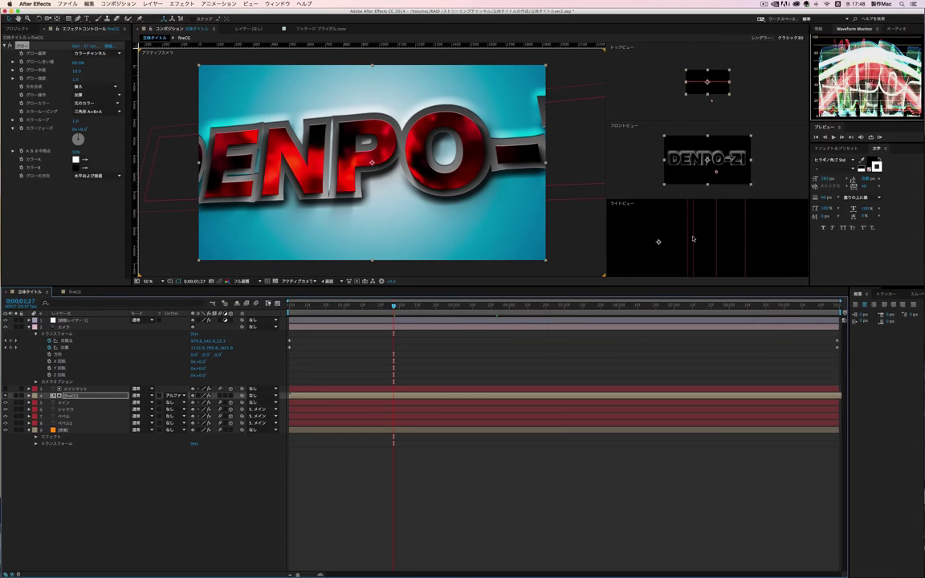
pyautogui.click(71, 403)
pyautogui.click(66, 416)
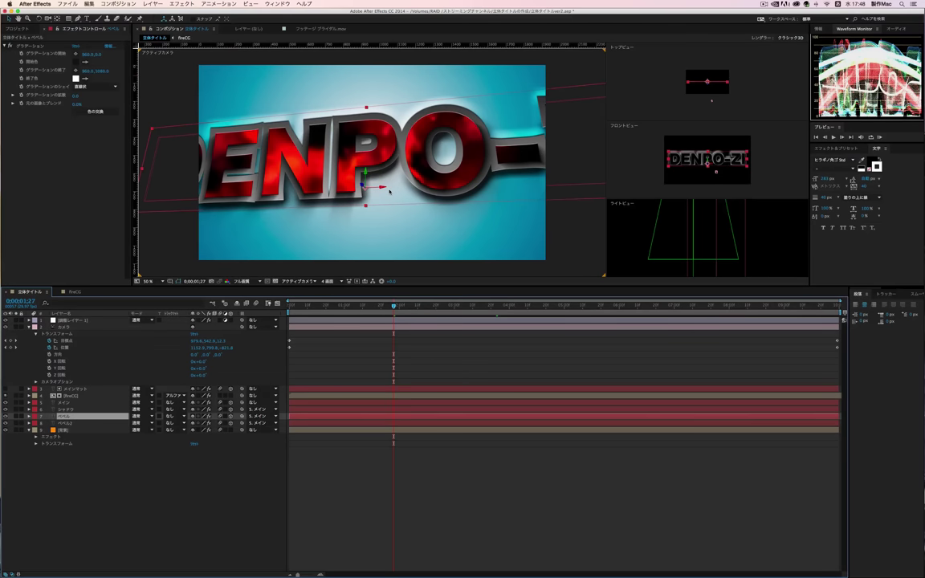
pyautogui.click(719, 249)
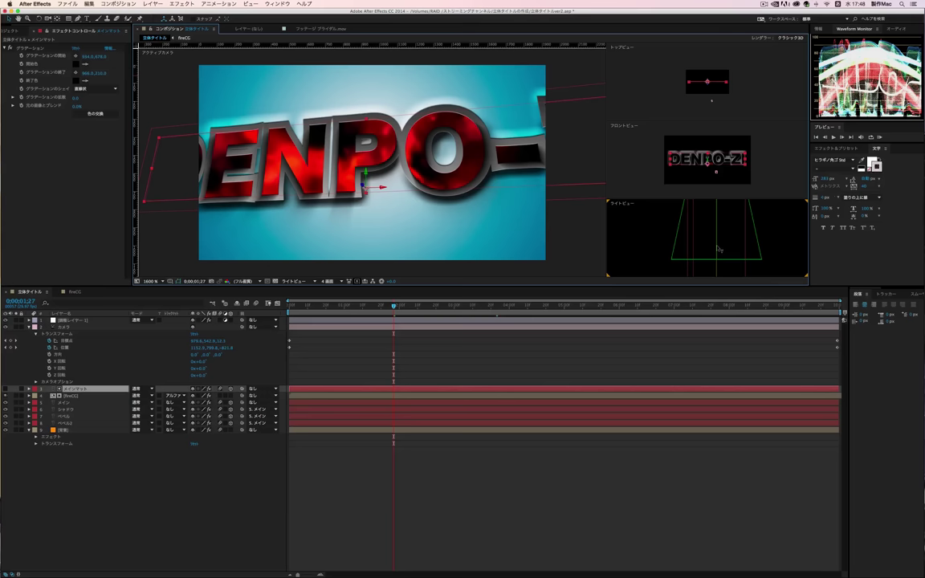